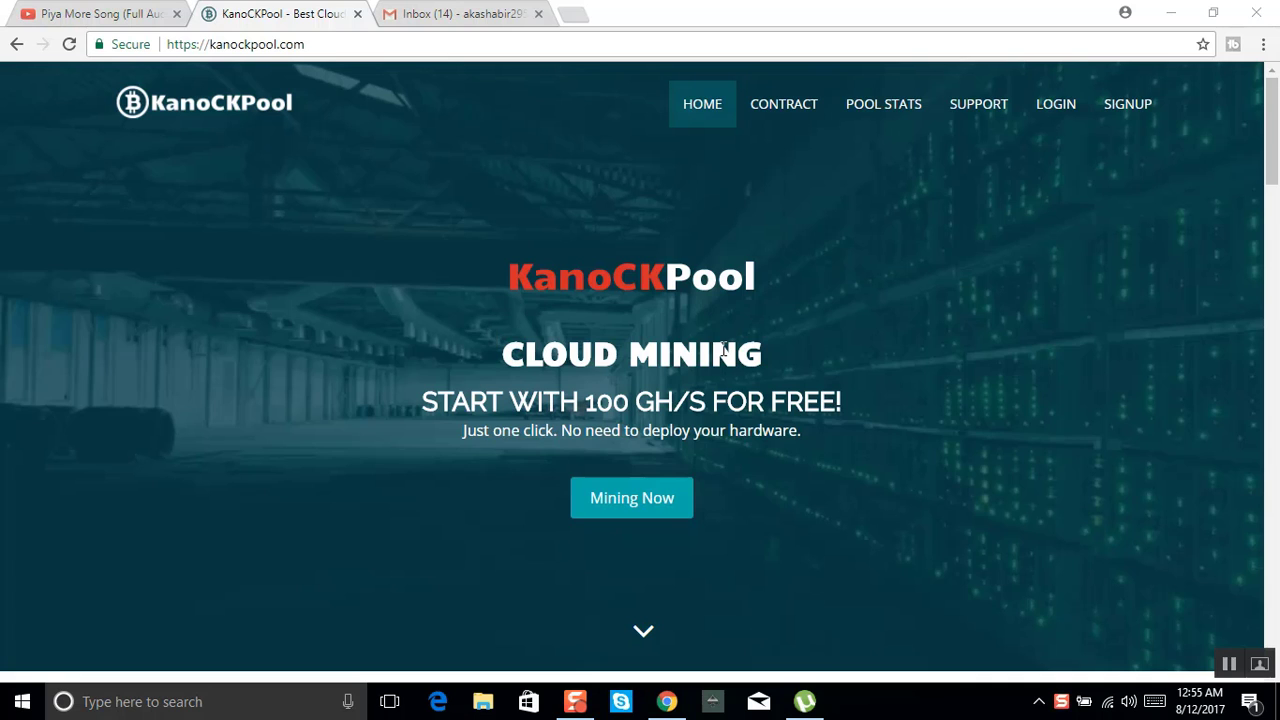
Open the KanoCKPool sign-up page with its registration form.
{"action": "scroll", "coordinate": [633, 303], "scroll_direction": "down", "scroll_amount": 5}
{"action": "scroll", "coordinate": [655, 330], "scroll_direction": "up", "scroll_amount": 5}
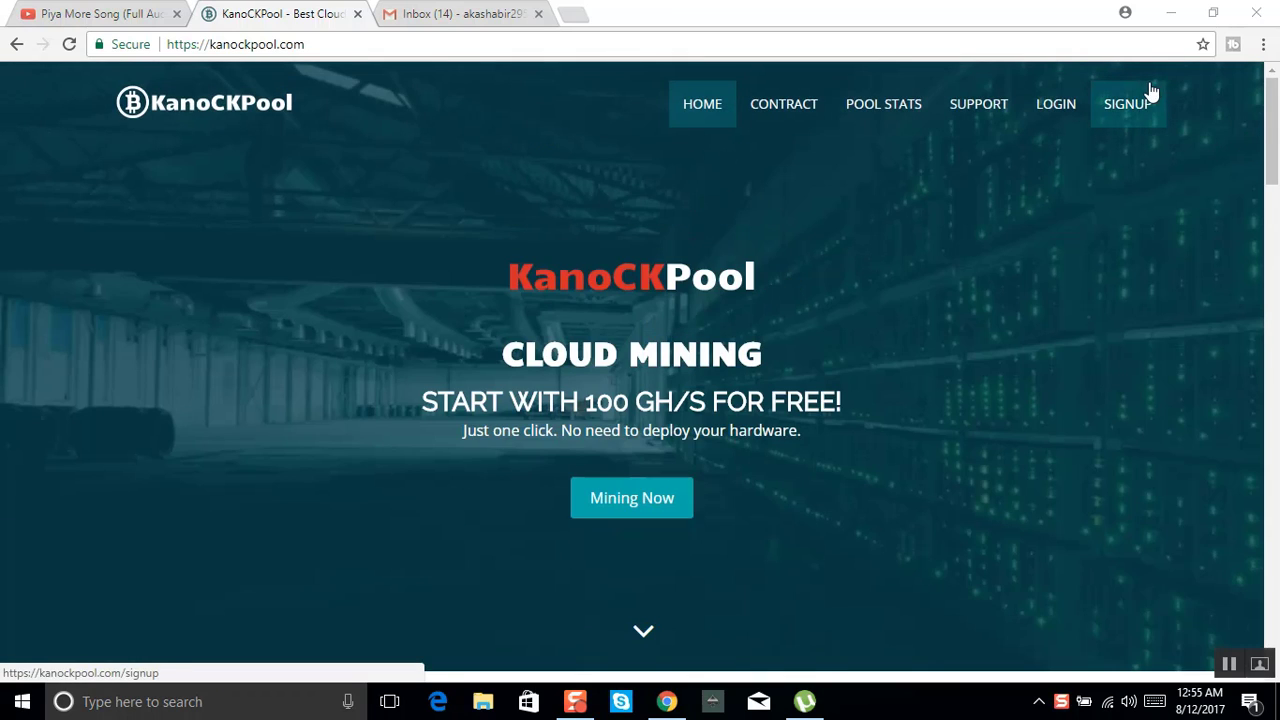
{"action": "left_click", "coordinate": [1127, 106]}
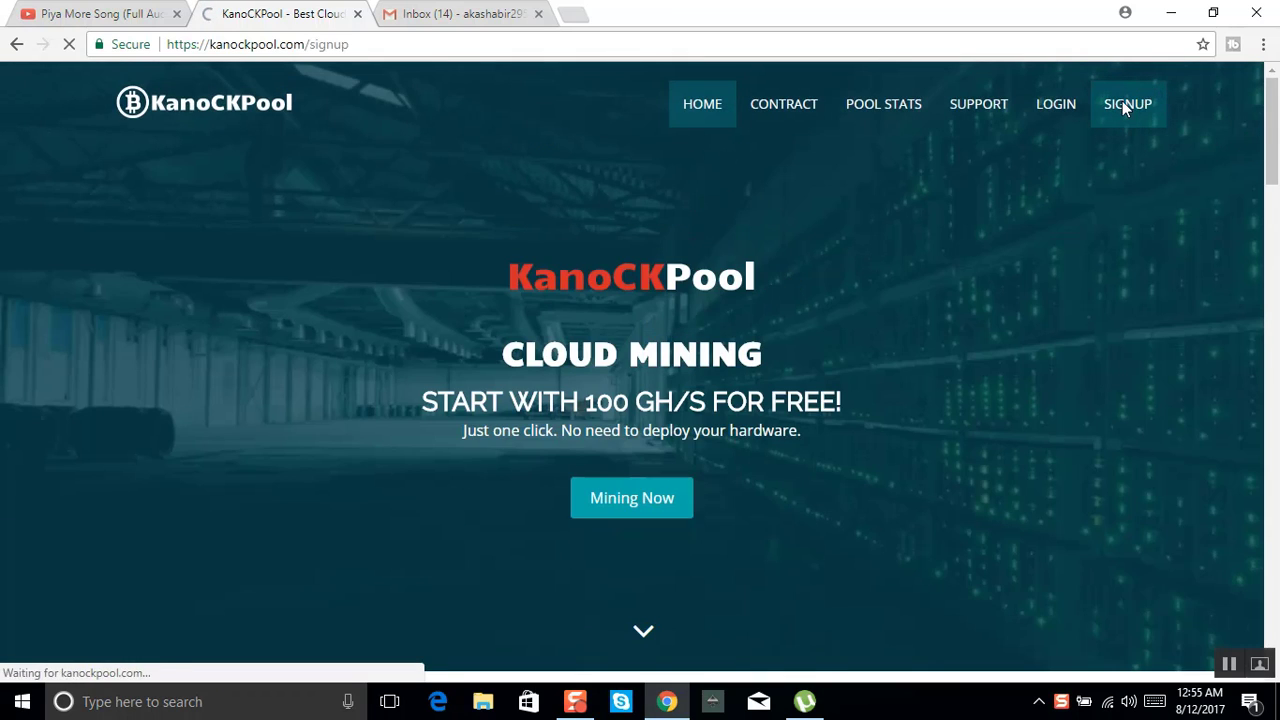
{"action": "scroll", "coordinate": [623, 371], "scroll_direction": "down", "scroll_amount": 2}
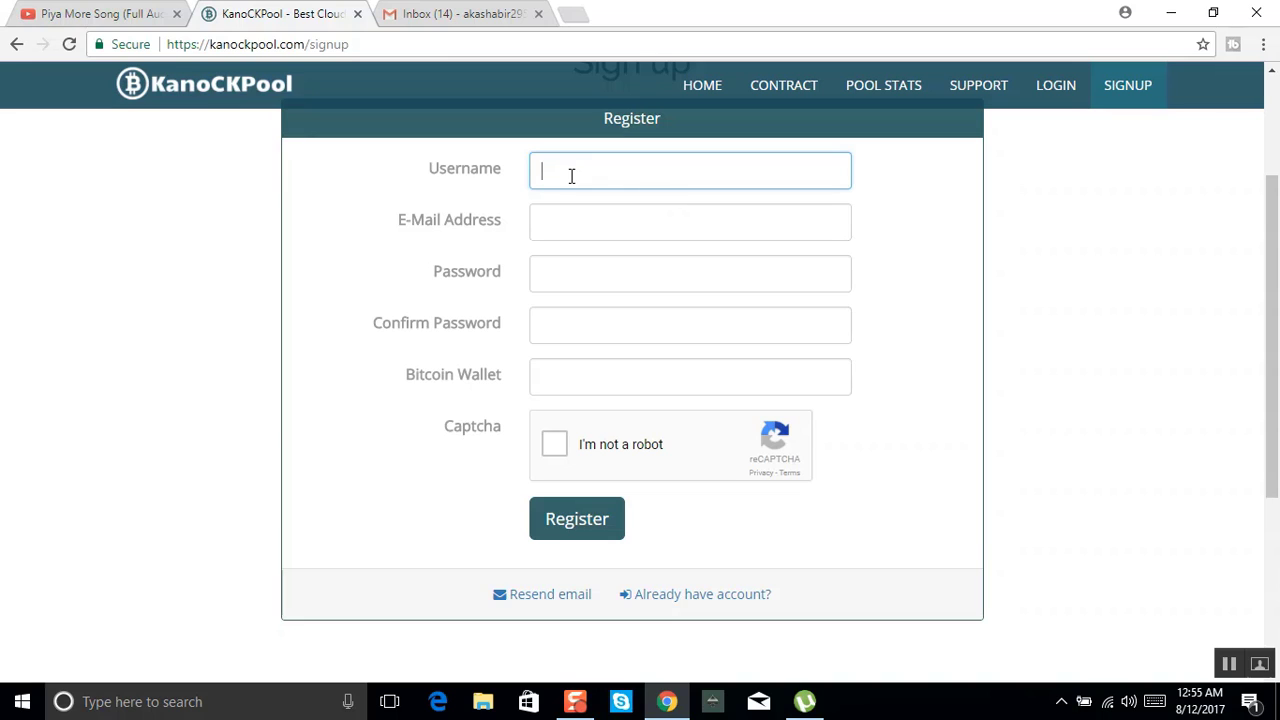
Fill in the account's username and e-mail address in the registration form using the saved suggestions.
{"action": "type", "text": "akashabir"}
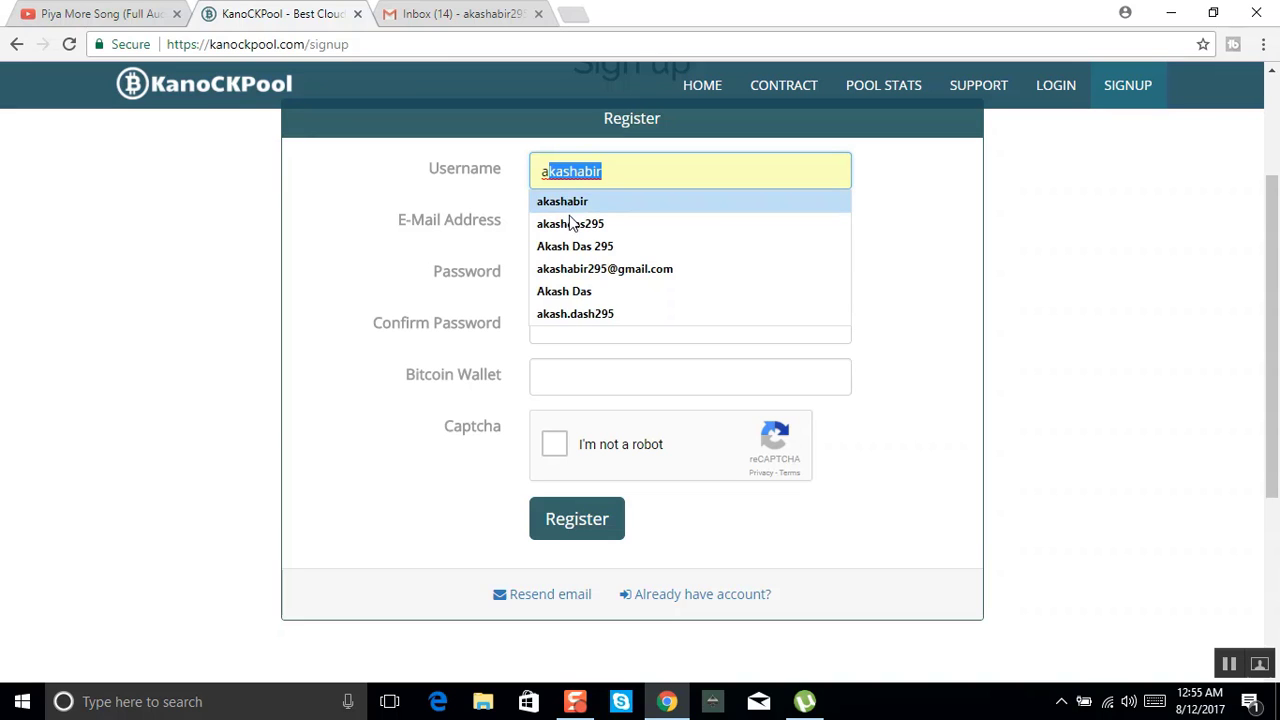
{"action": "left_click", "coordinate": [575, 224]}
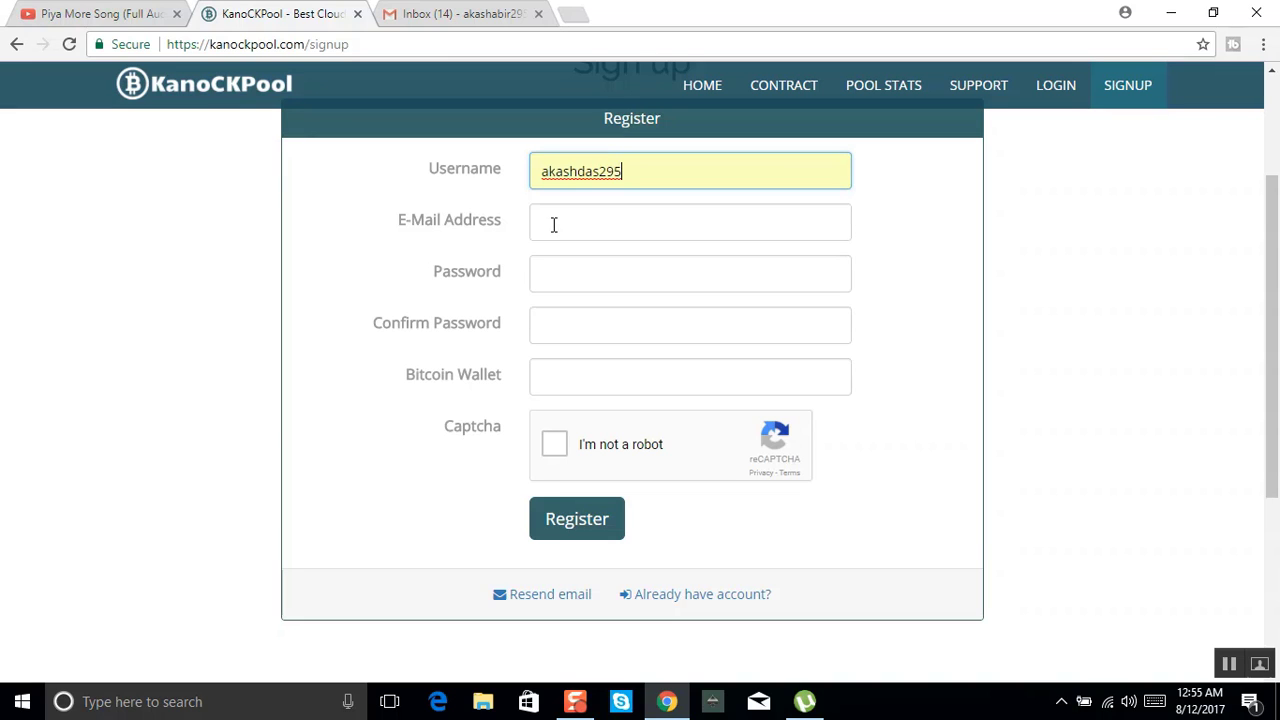
{"action": "left_click", "coordinate": [549, 223]}
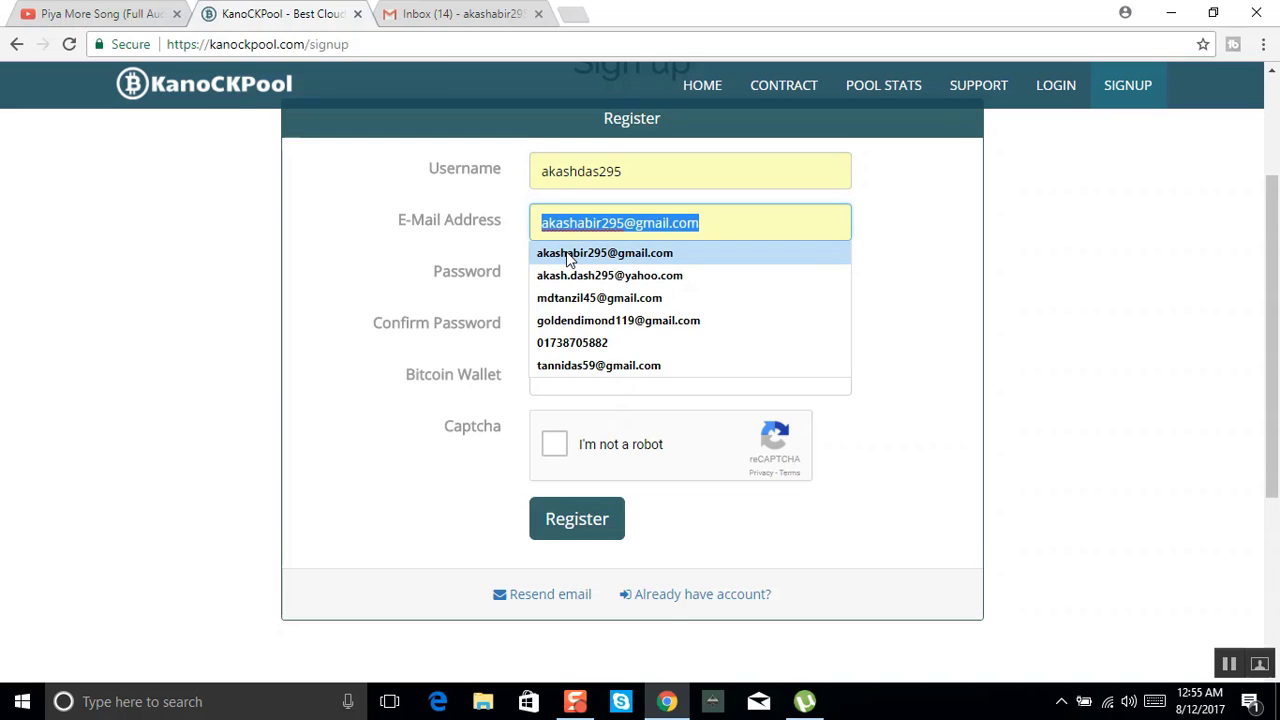
{"action": "left_click", "coordinate": [568, 253]}
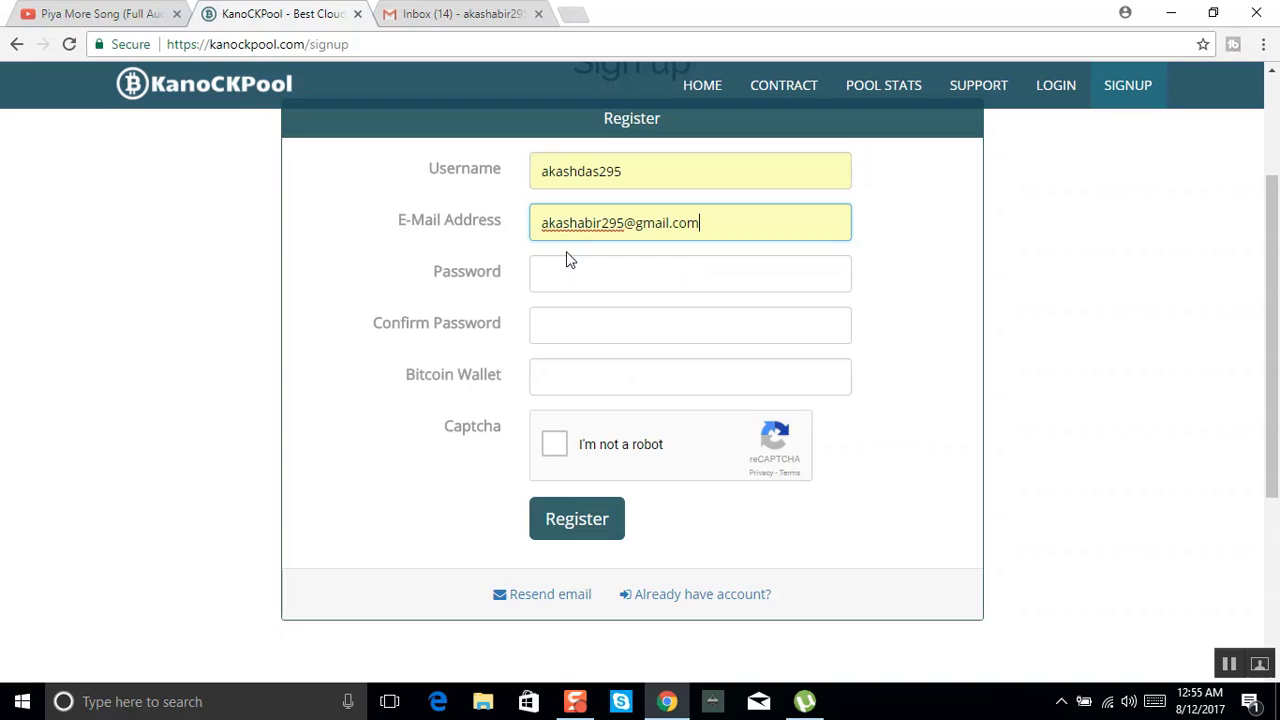
Enter the account password and repeat it in the confirmation field, completing its digits with the on-screen keyboard.
{"action": "left_click", "coordinate": [576, 278]}
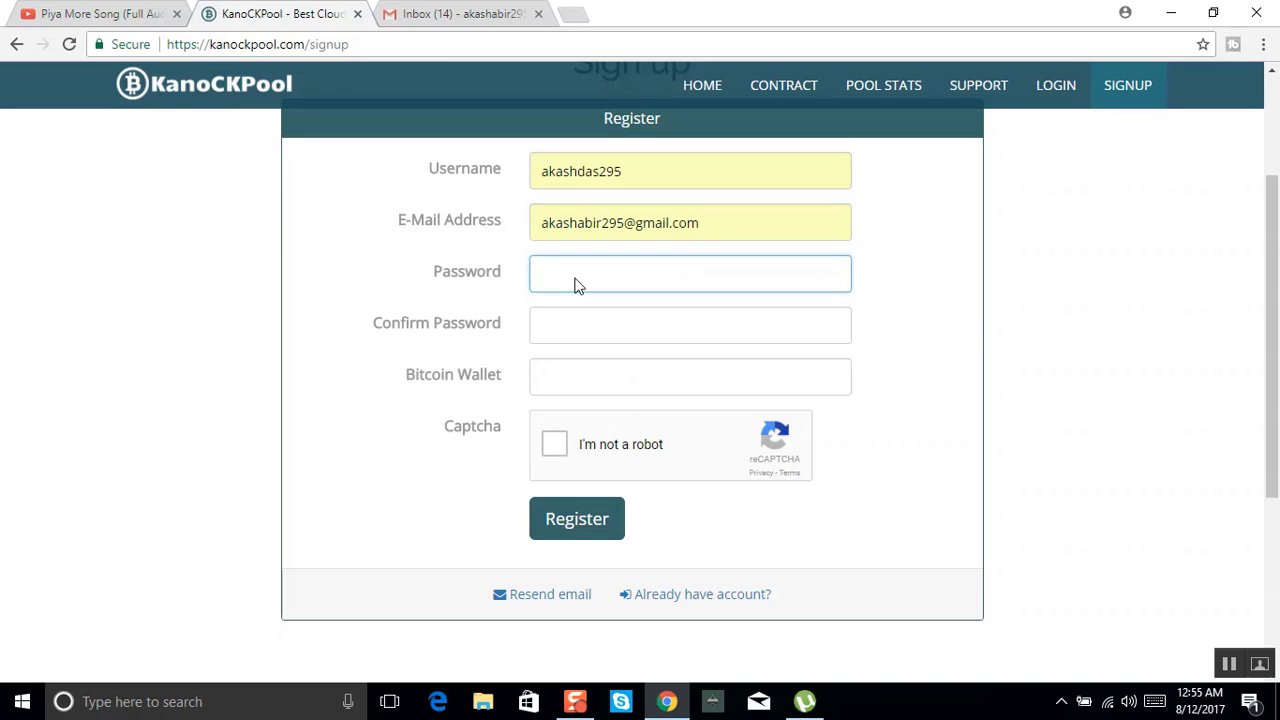
{"action": "type", "text": "•••••••••"}
{"action": "left_click", "coordinate": [585, 316]}
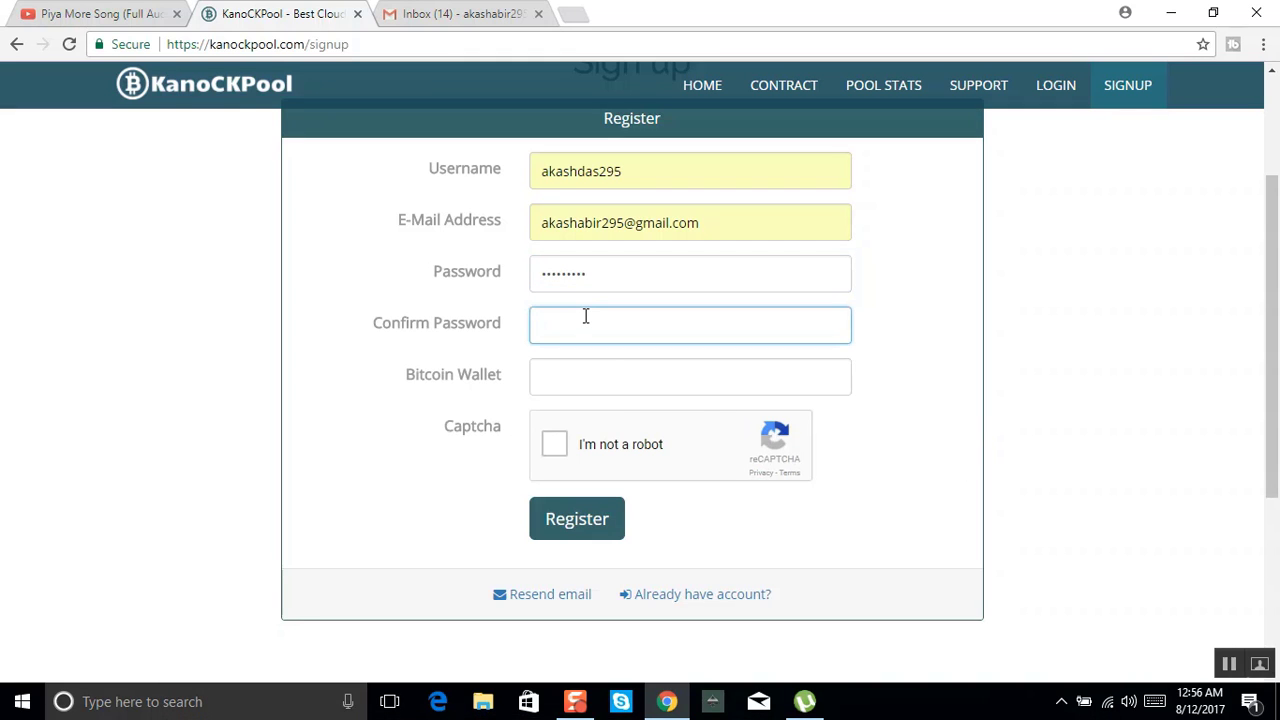
{"action": "type", "text": "••••"}
{"action": "left_click", "coordinate": [1155, 702]}
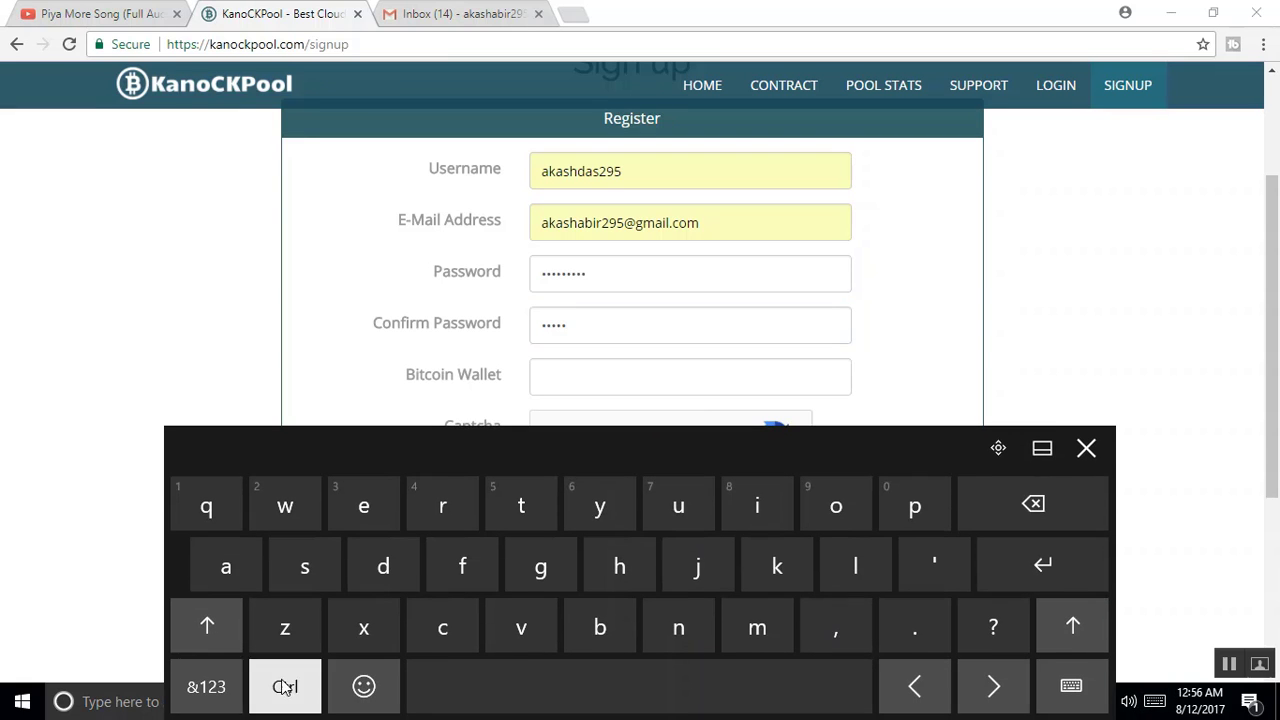
{"action": "left_click", "coordinate": [206, 686]}
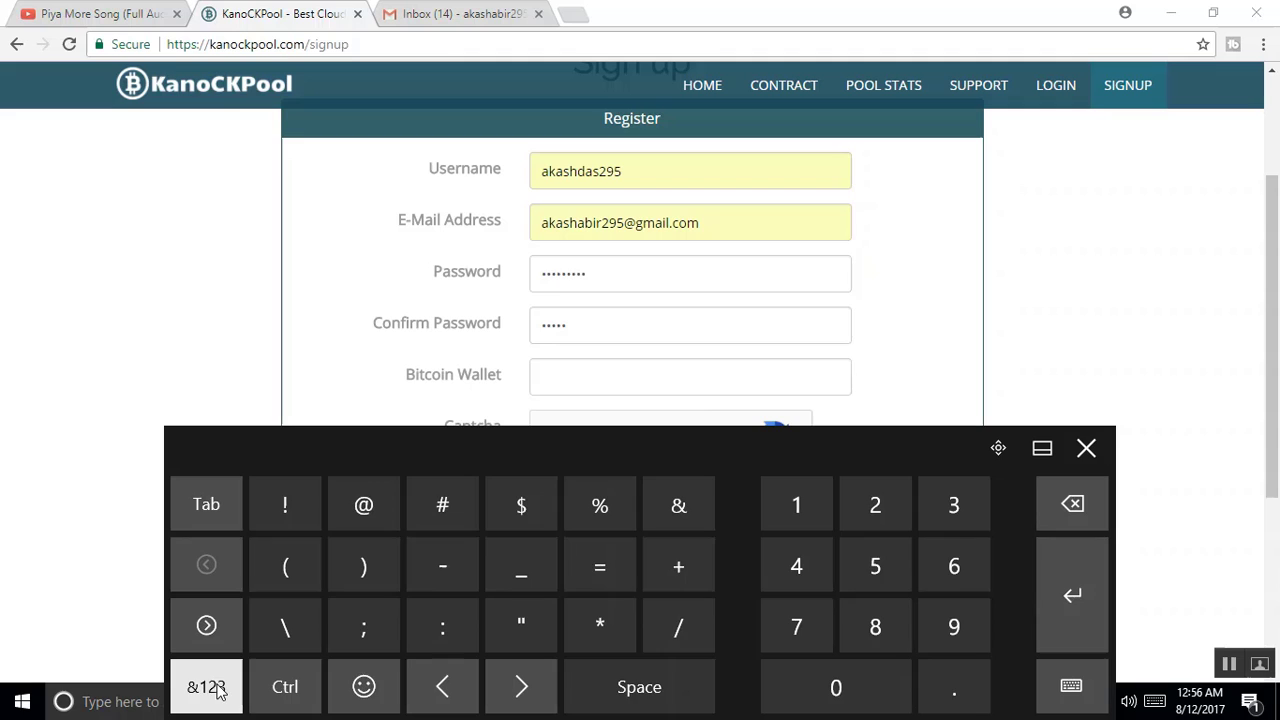
{"action": "left_click", "coordinate": [580, 323]}
{"action": "left_click", "coordinate": [900, 506]}
{"action": "left_click", "coordinate": [955, 612]}
{"action": "left_click", "coordinate": [836, 687]}
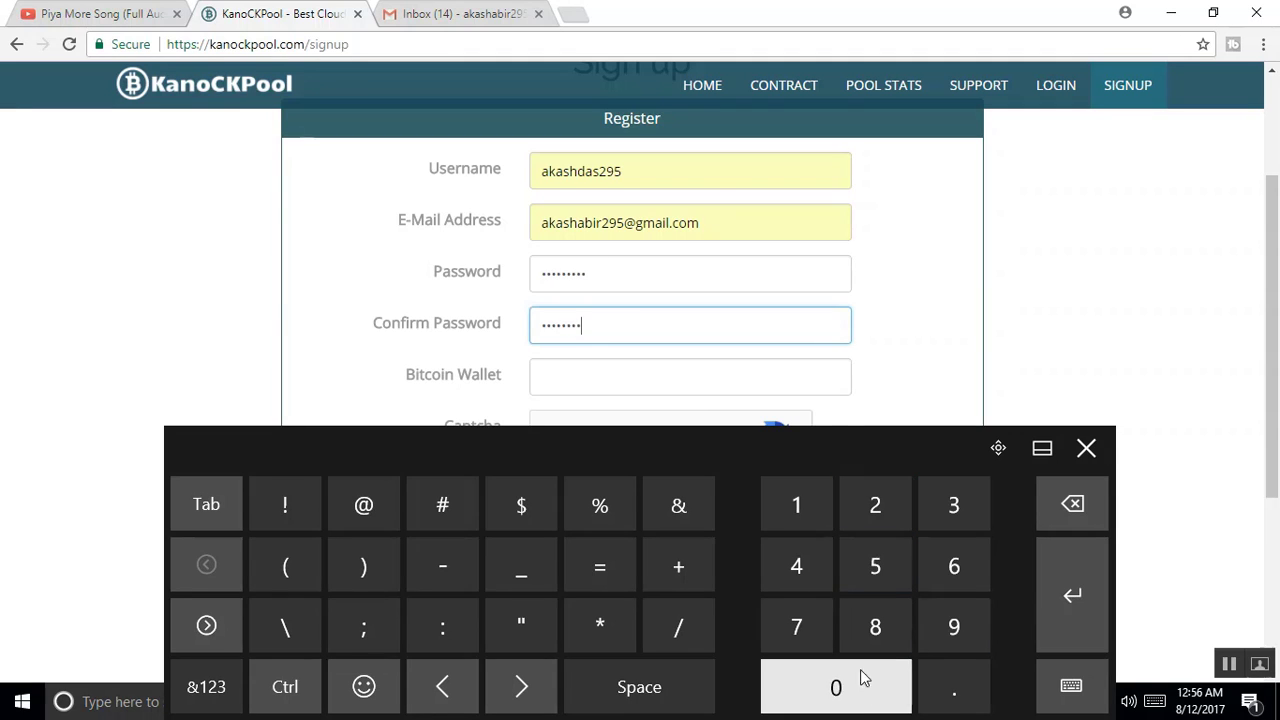
{"action": "left_click", "coordinate": [954, 568]}
{"action": "left_click", "coordinate": [1086, 448]}
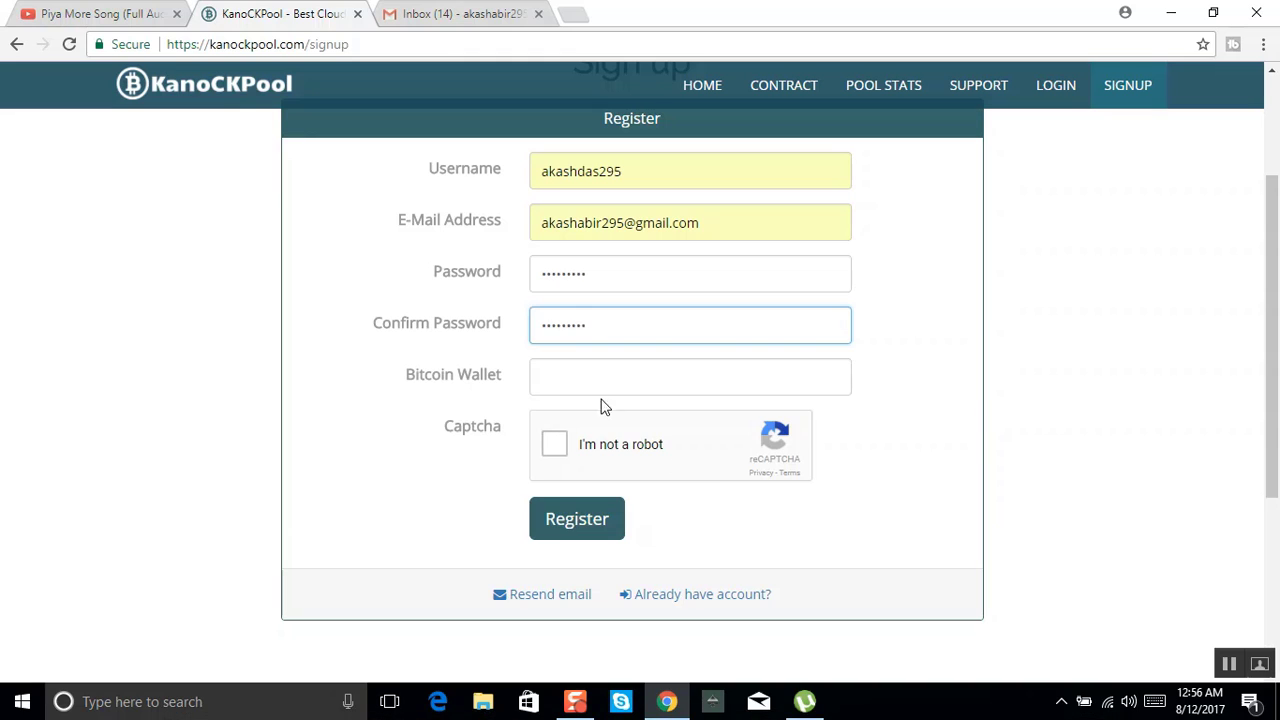
Copy the Bitcoin wallet address from the name of the desktop folder below CAD and paste it into the Bitcoin Wallet field.
{"action": "left_click", "coordinate": [566, 375]}
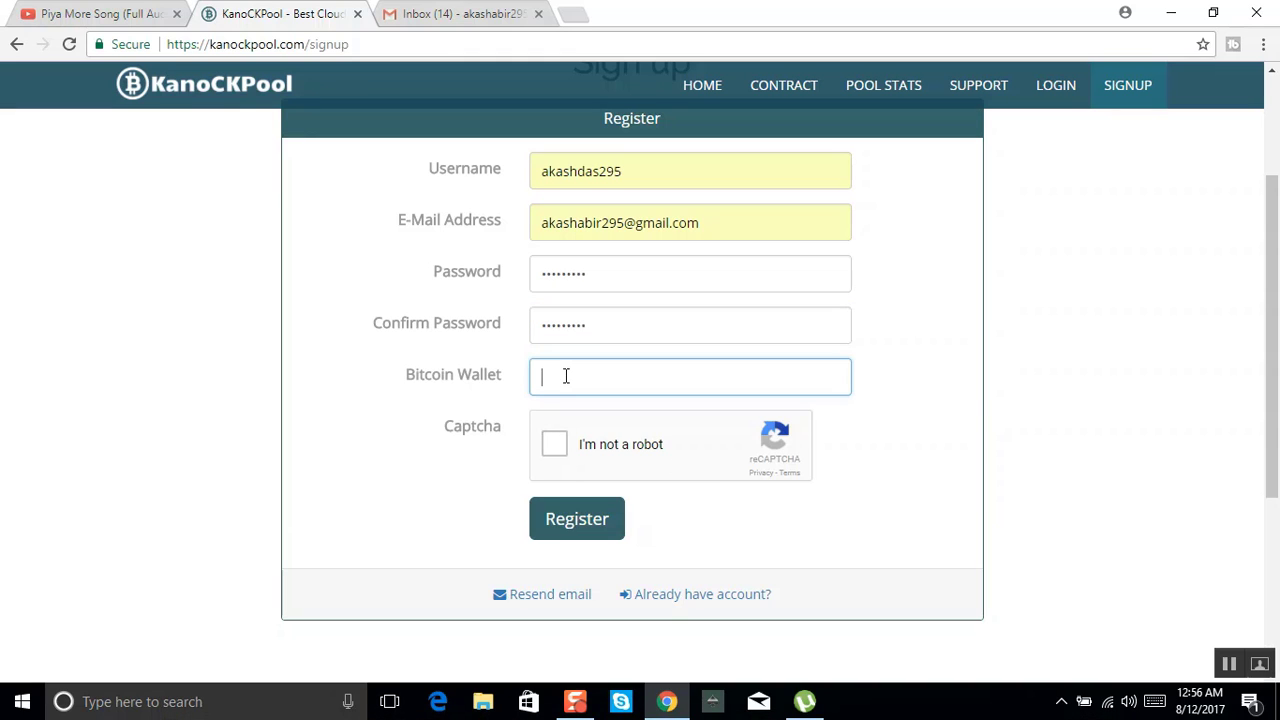
{"action": "left_click", "coordinate": [1168, 13]}
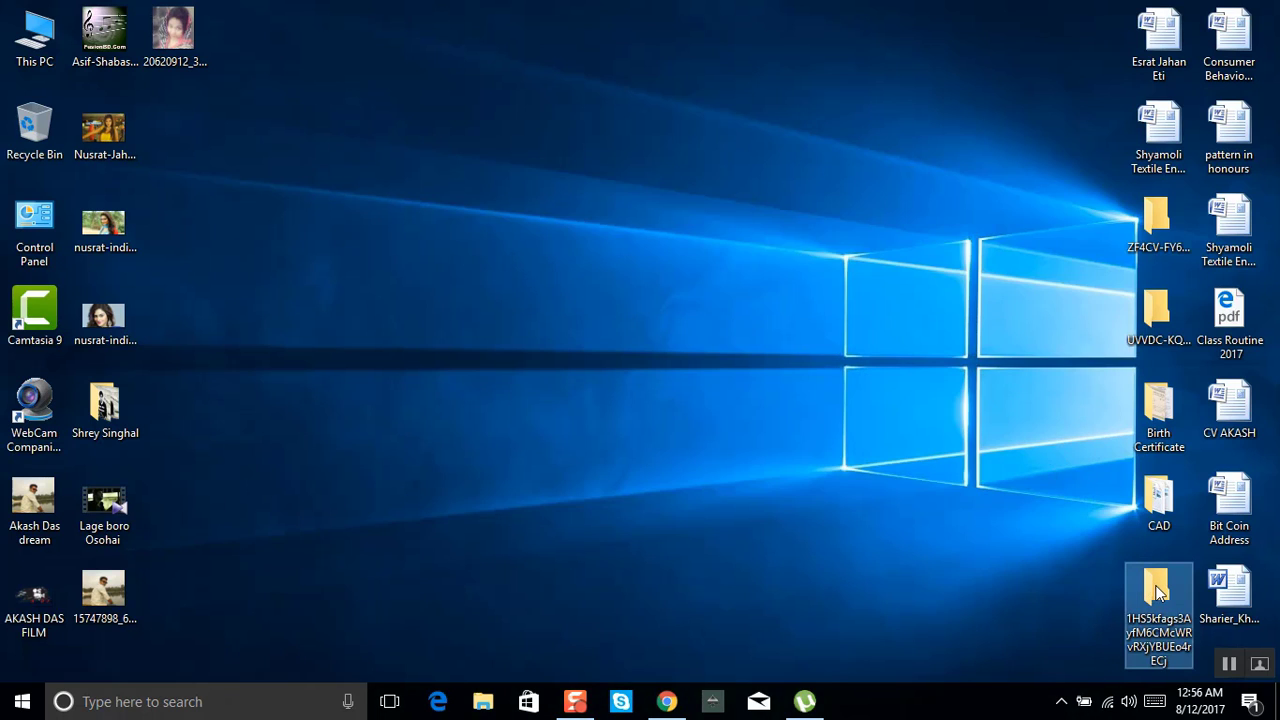
{"action": "key", "text": "F2"}
{"action": "key", "text": "ctrl+c"}
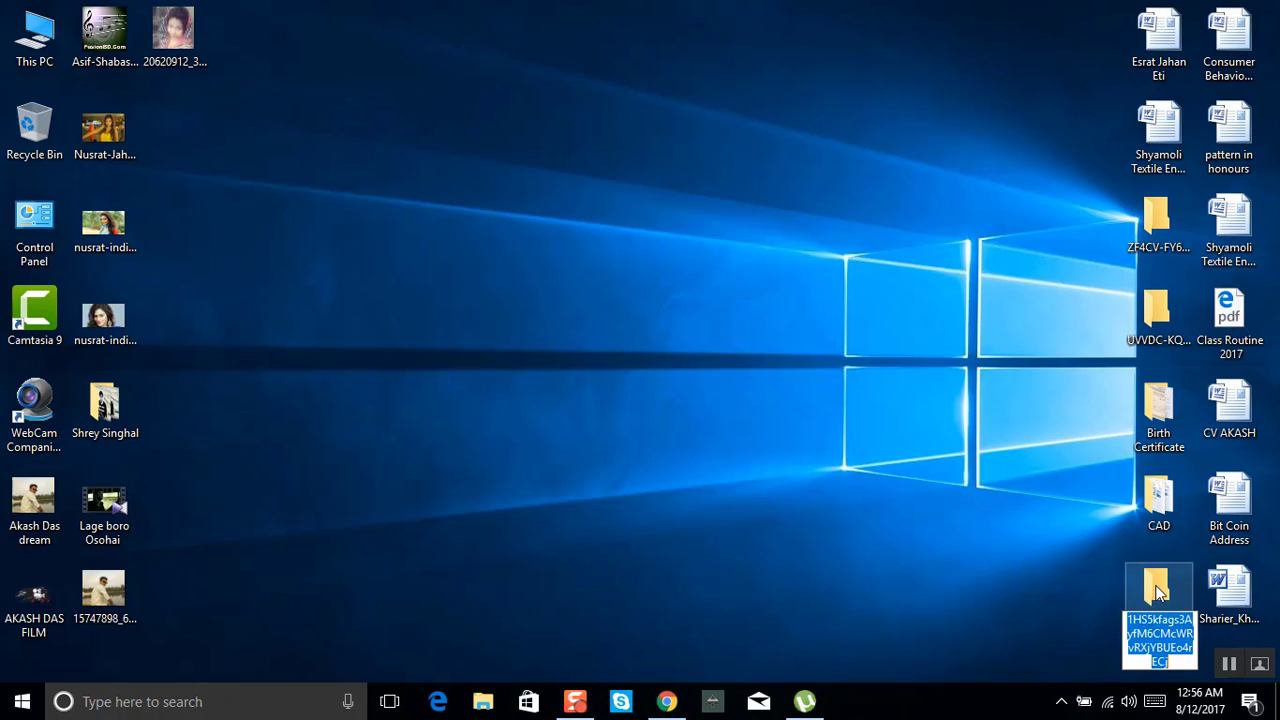
{"action": "left_click", "coordinate": [666, 701]}
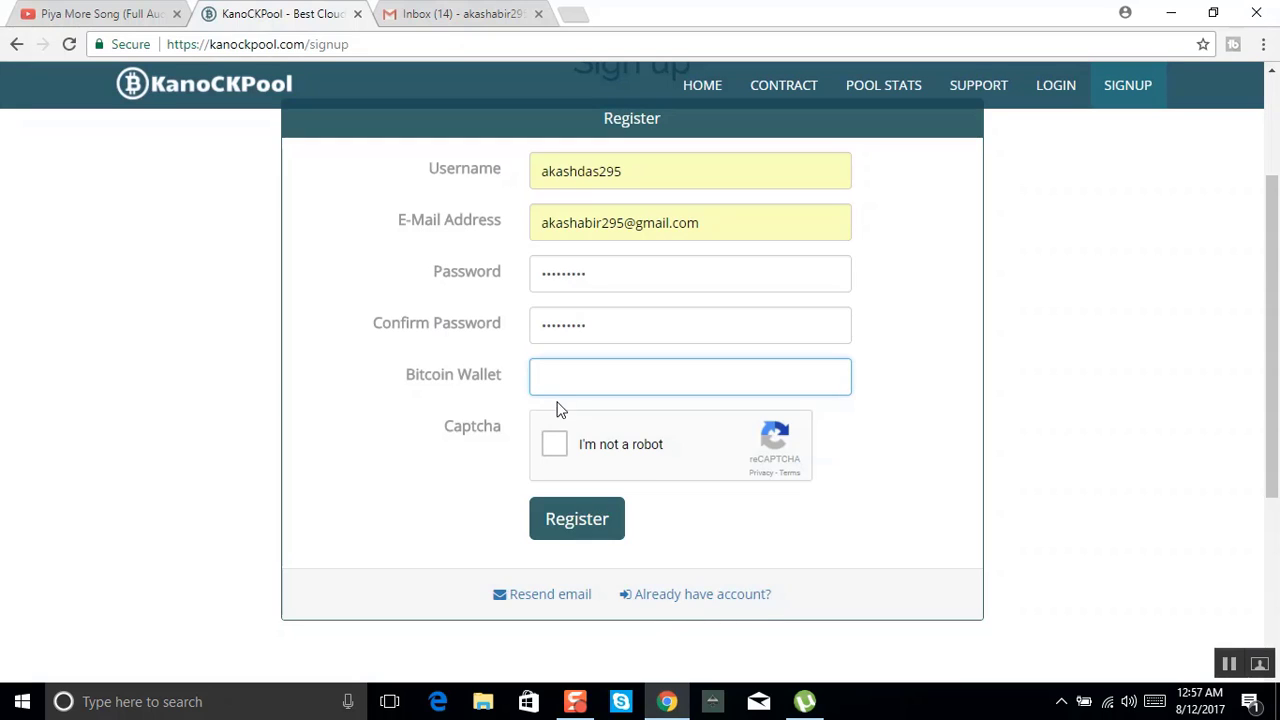
{"action": "key", "text": "ctrl+v"}
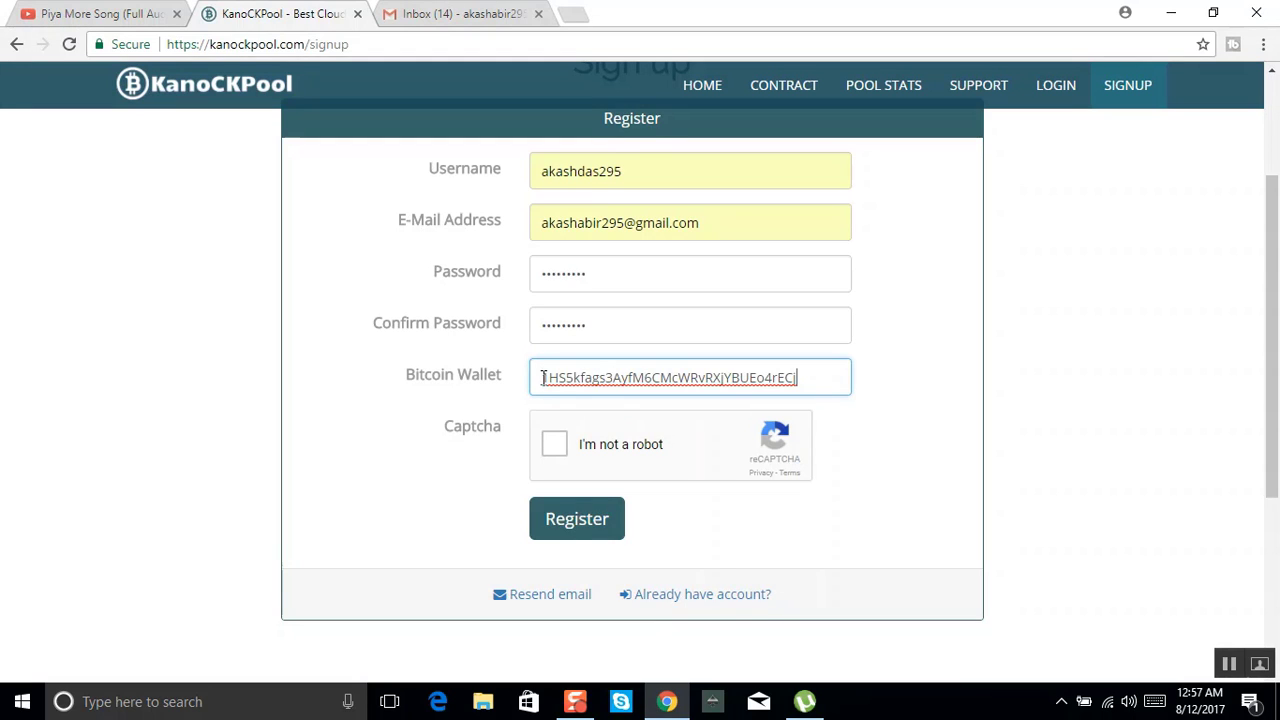
Complete the "I'm not a robot" captcha by selecting all images with cars until none are left and verifying.
{"action": "left_click", "coordinate": [555, 446]}
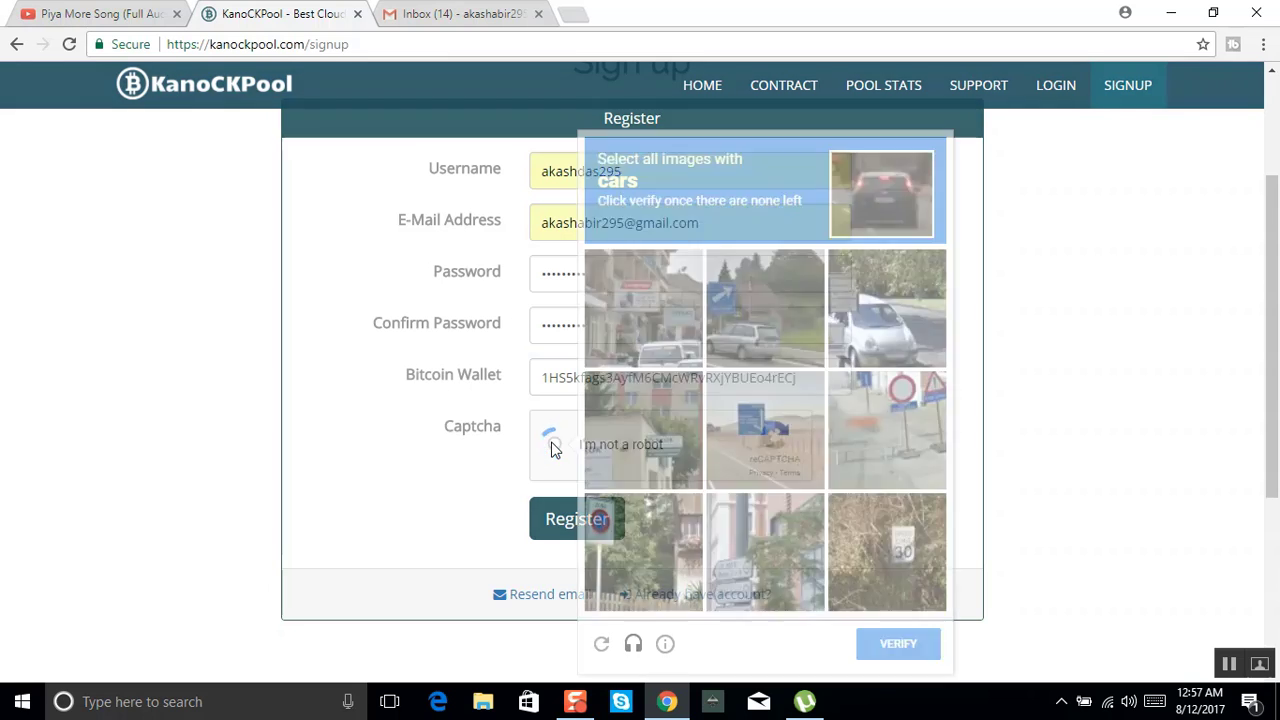
{"action": "left_click", "coordinate": [666, 343]}
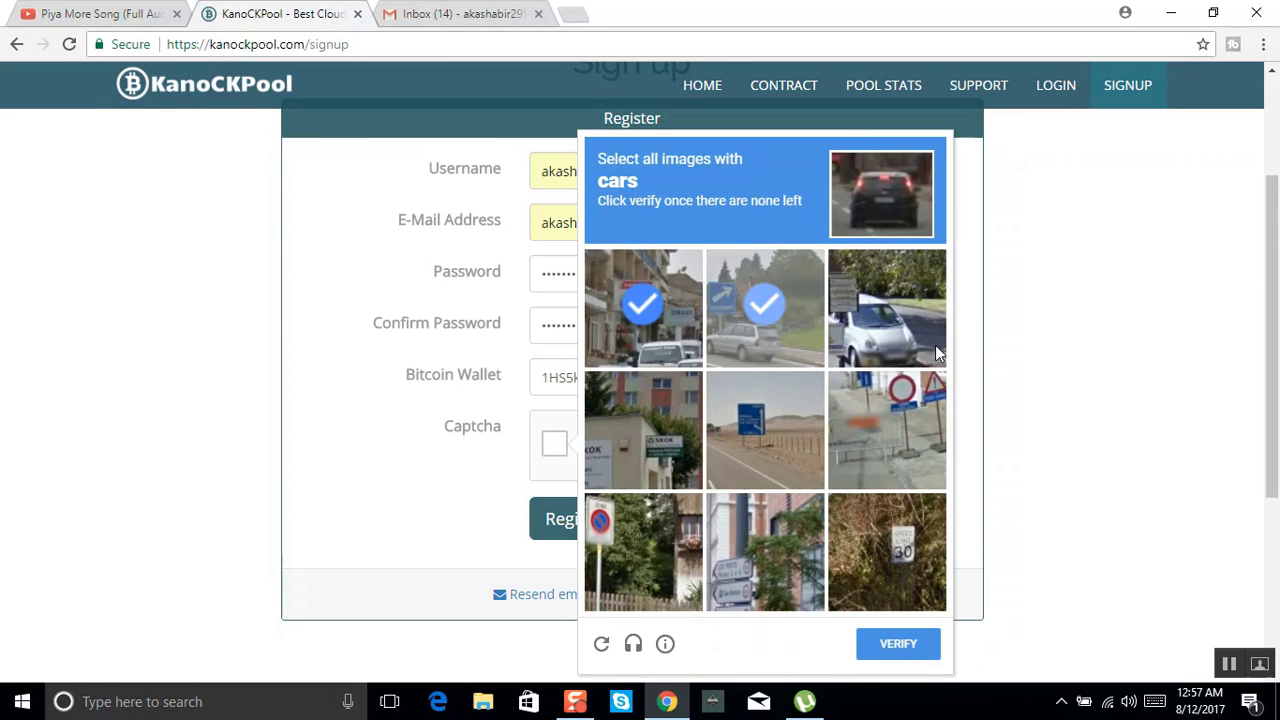
{"action": "left_click", "coordinate": [936, 341]}
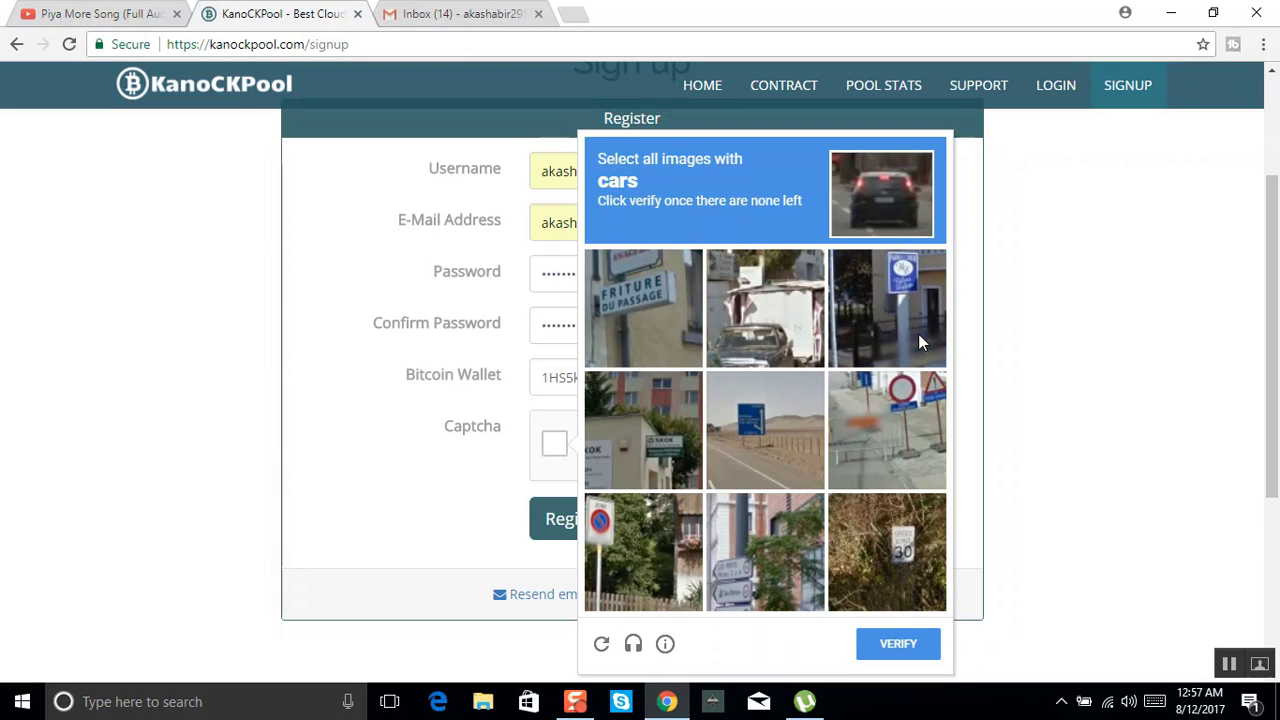
{"action": "left_click", "coordinate": [762, 310]}
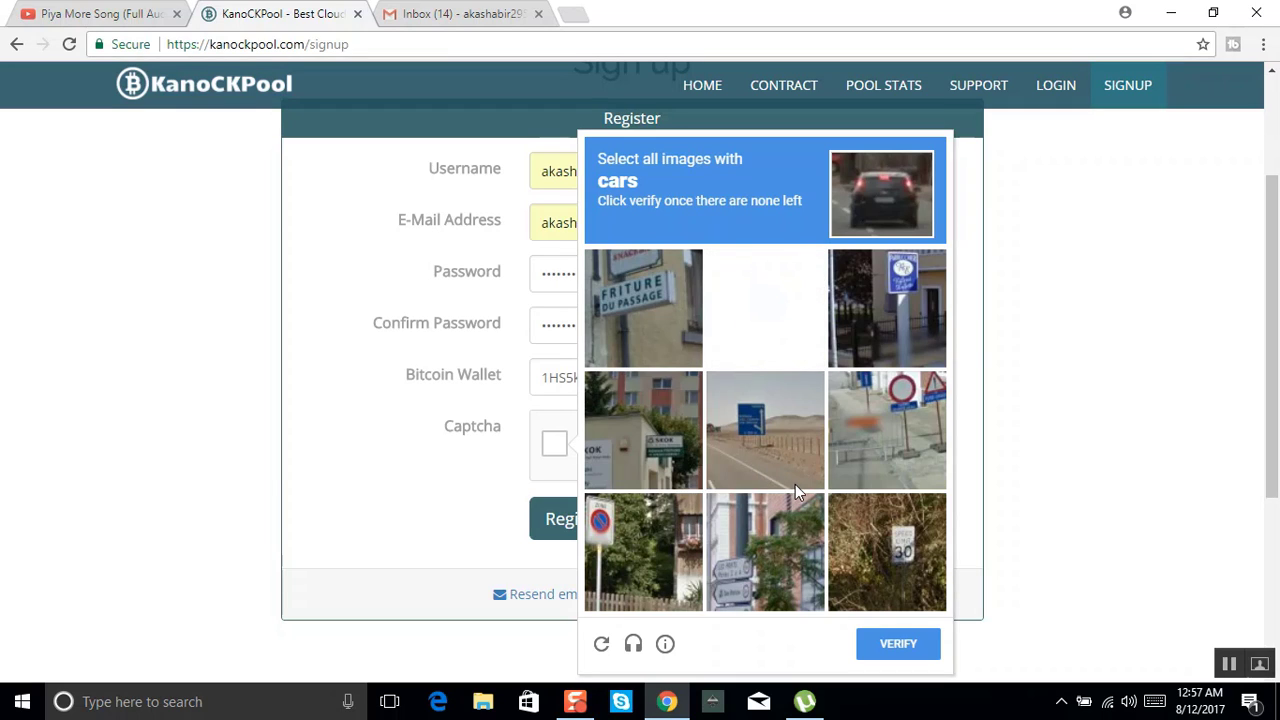
{"action": "left_click", "coordinate": [777, 298]}
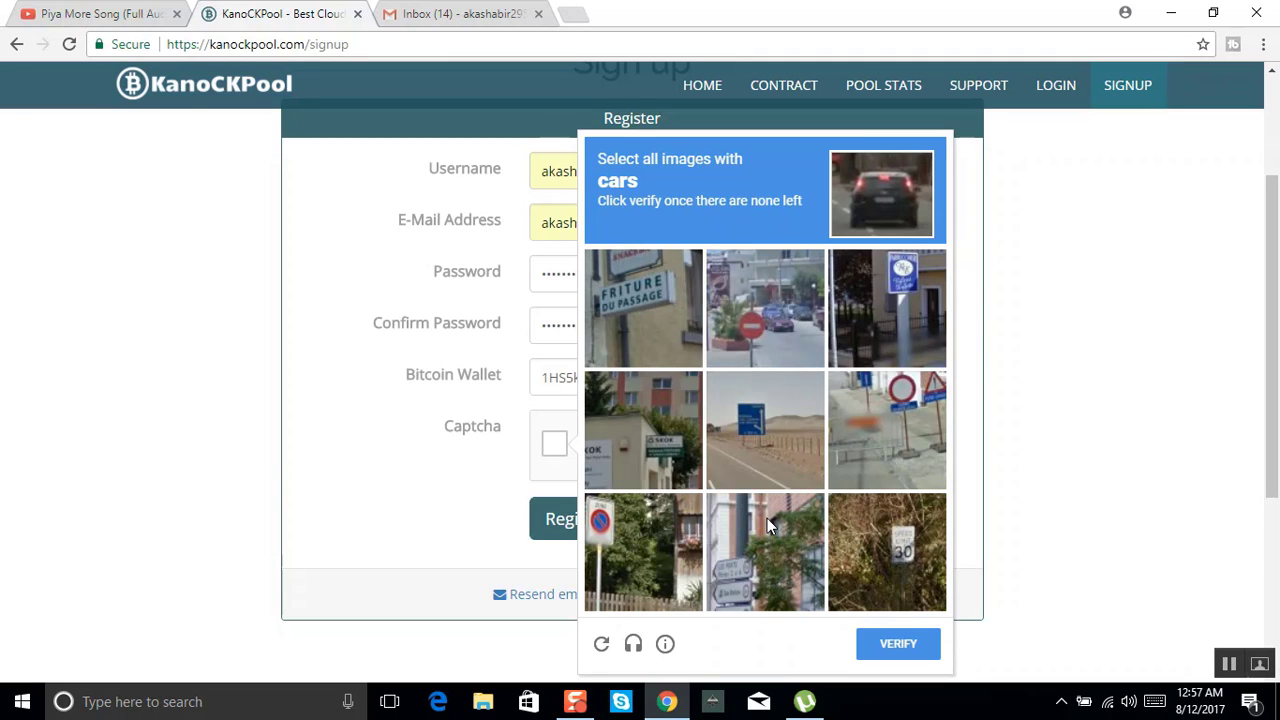
{"action": "left_click", "coordinate": [806, 362]}
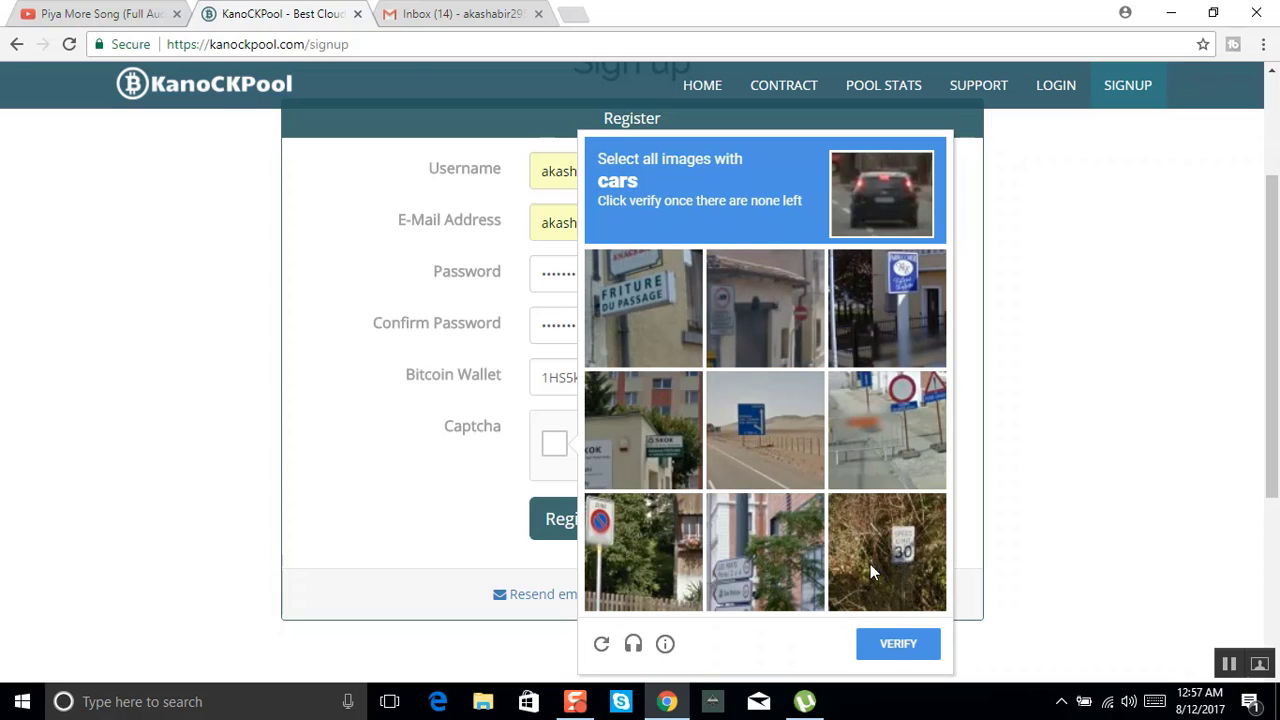
{"action": "left_click", "coordinate": [894, 646]}
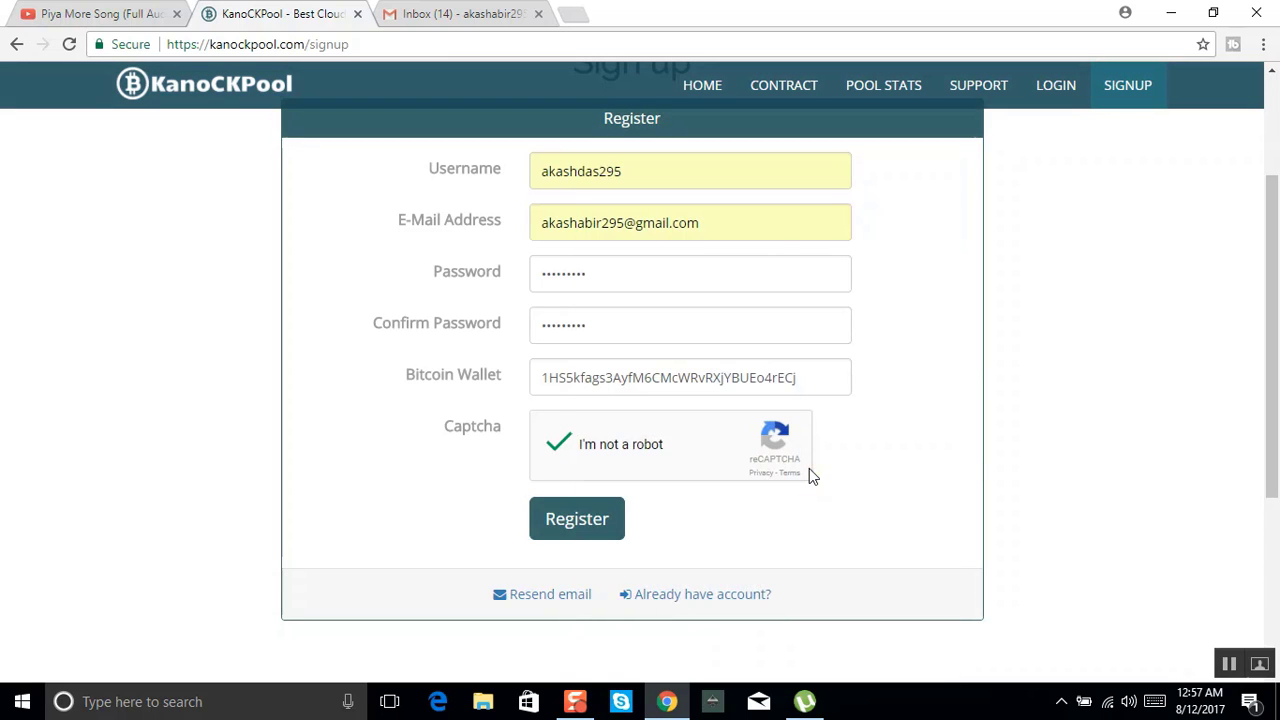
Submit the registration and let Chrome save the password for the site.
{"action": "left_click", "coordinate": [603, 525]}
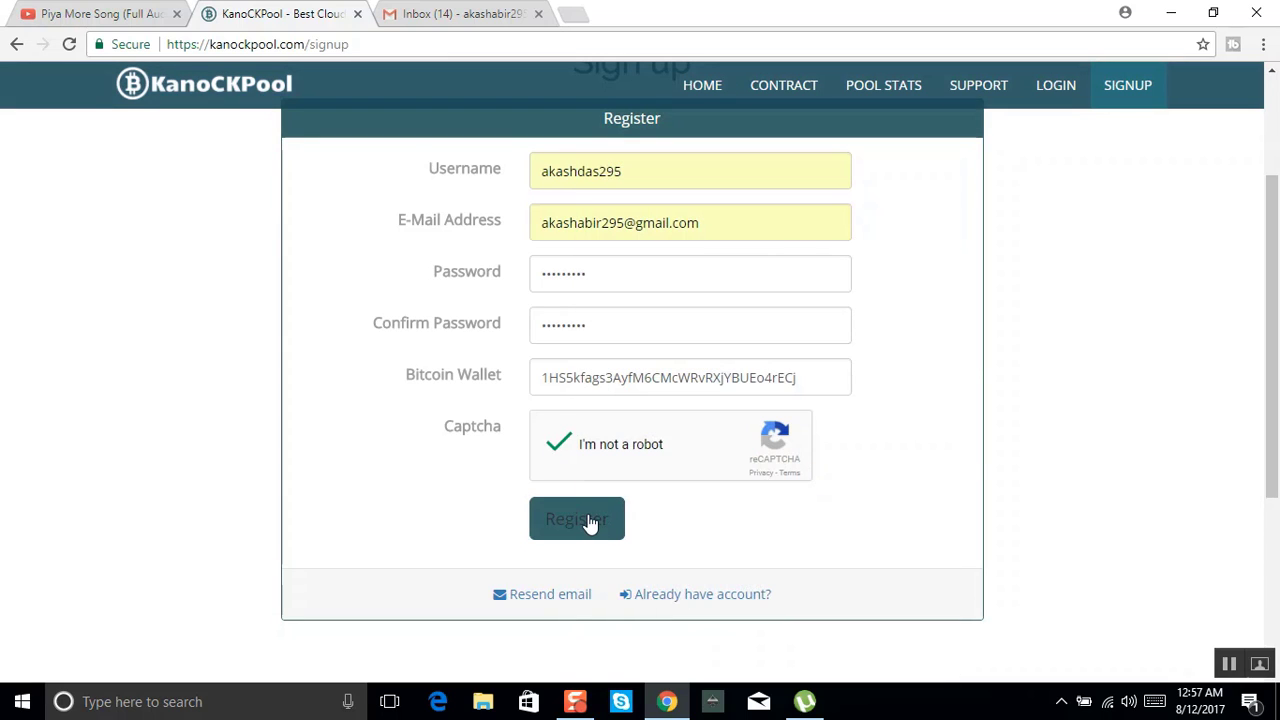
{"action": "left_click", "coordinate": [590, 522]}
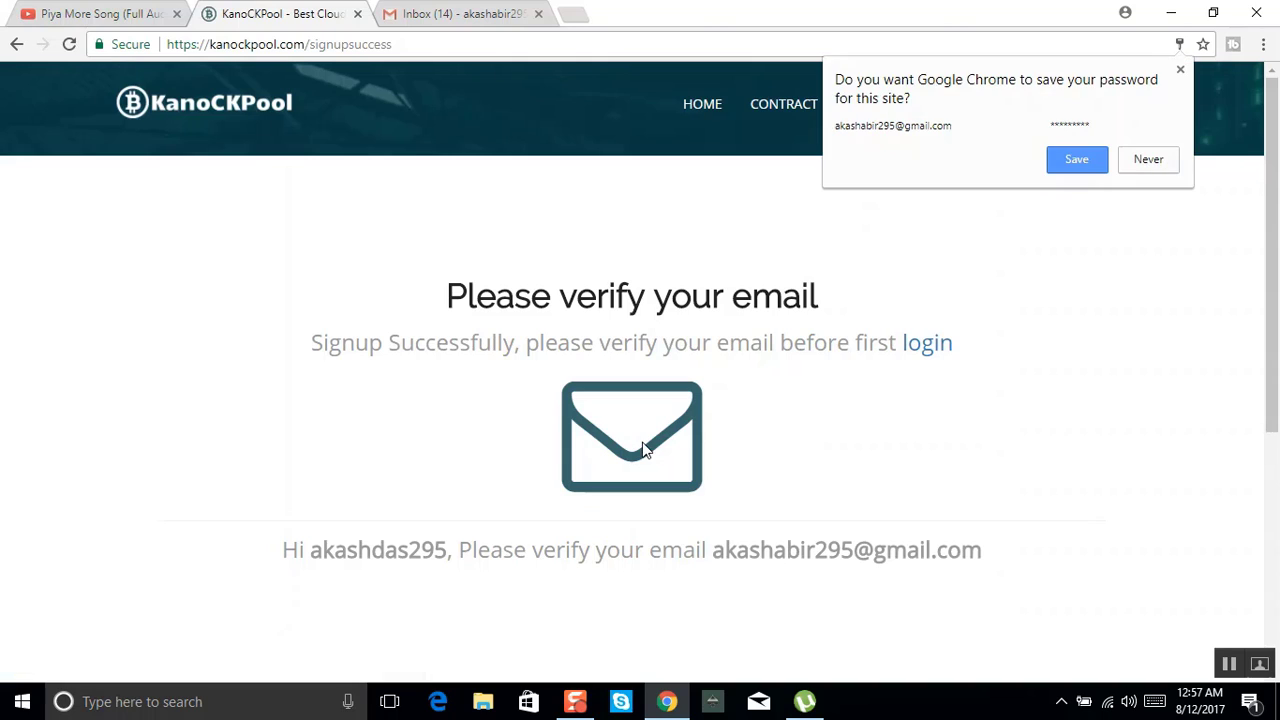
{"action": "left_click", "coordinate": [1082, 166]}
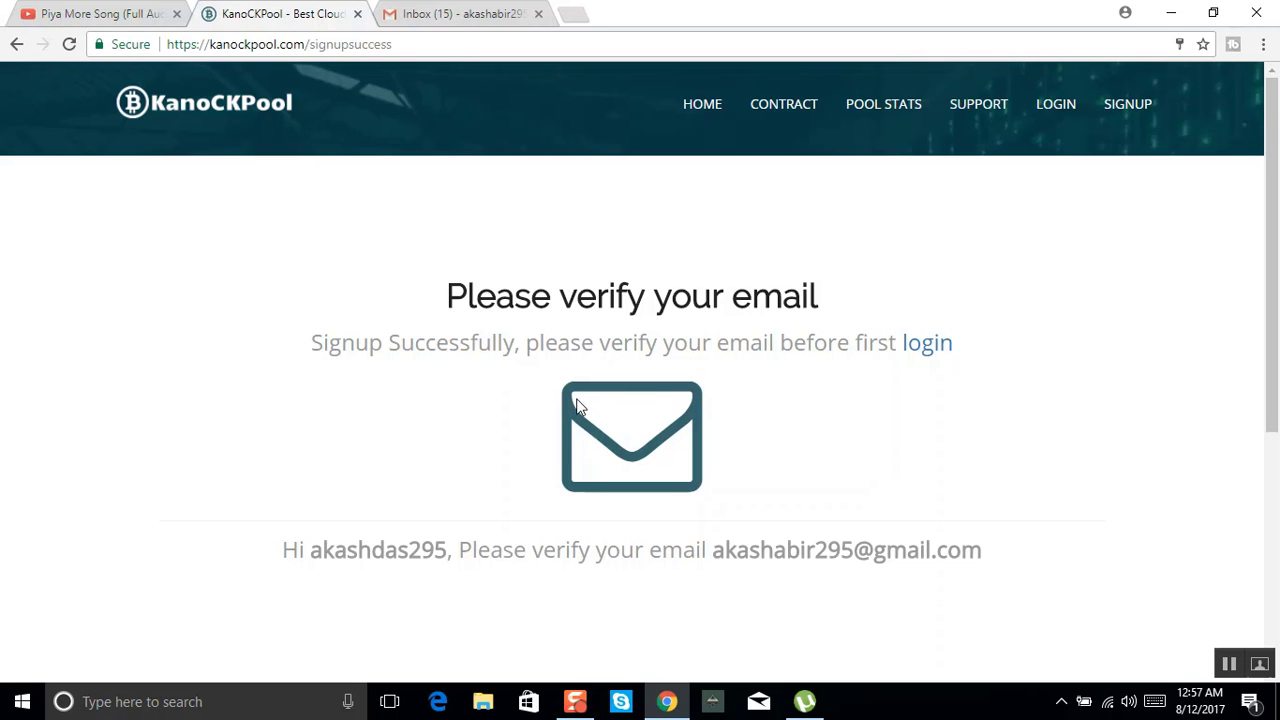
Switch to Gmail, open the KanoCKPool Account Verification message and follow its verification link.
{"action": "left_click", "coordinate": [455, 14]}
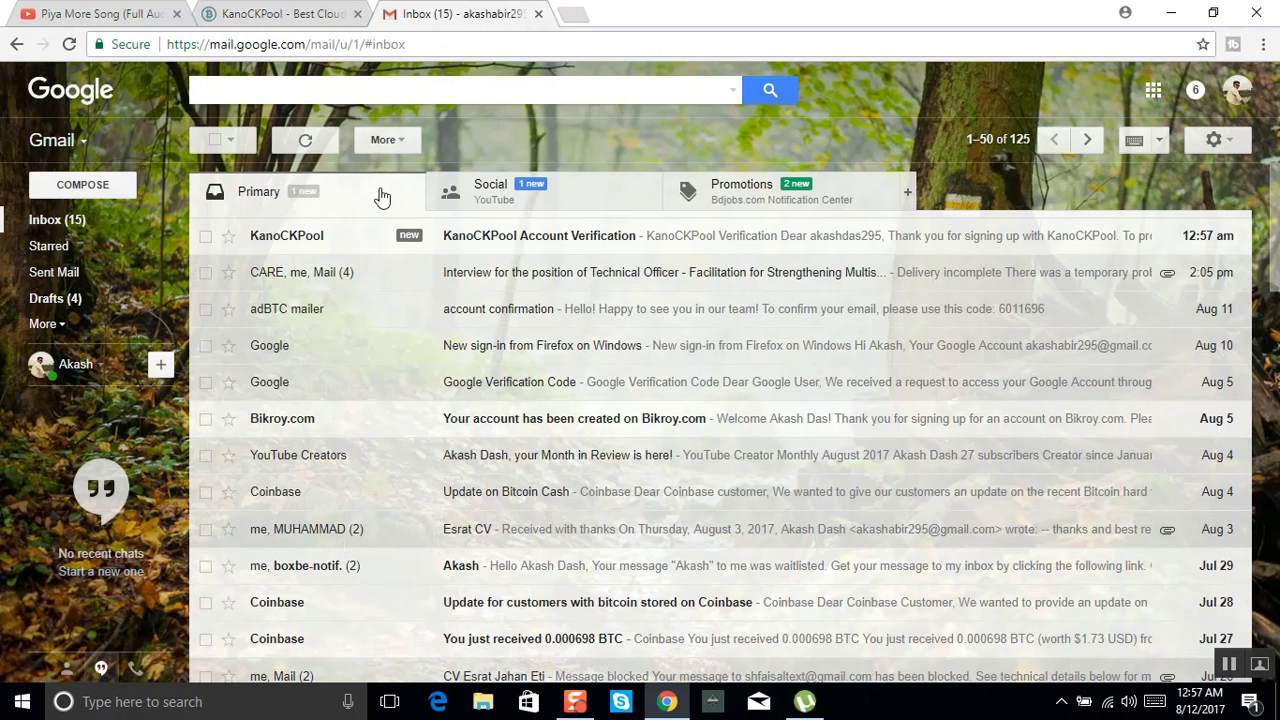
{"action": "left_click", "coordinate": [69, 47]}
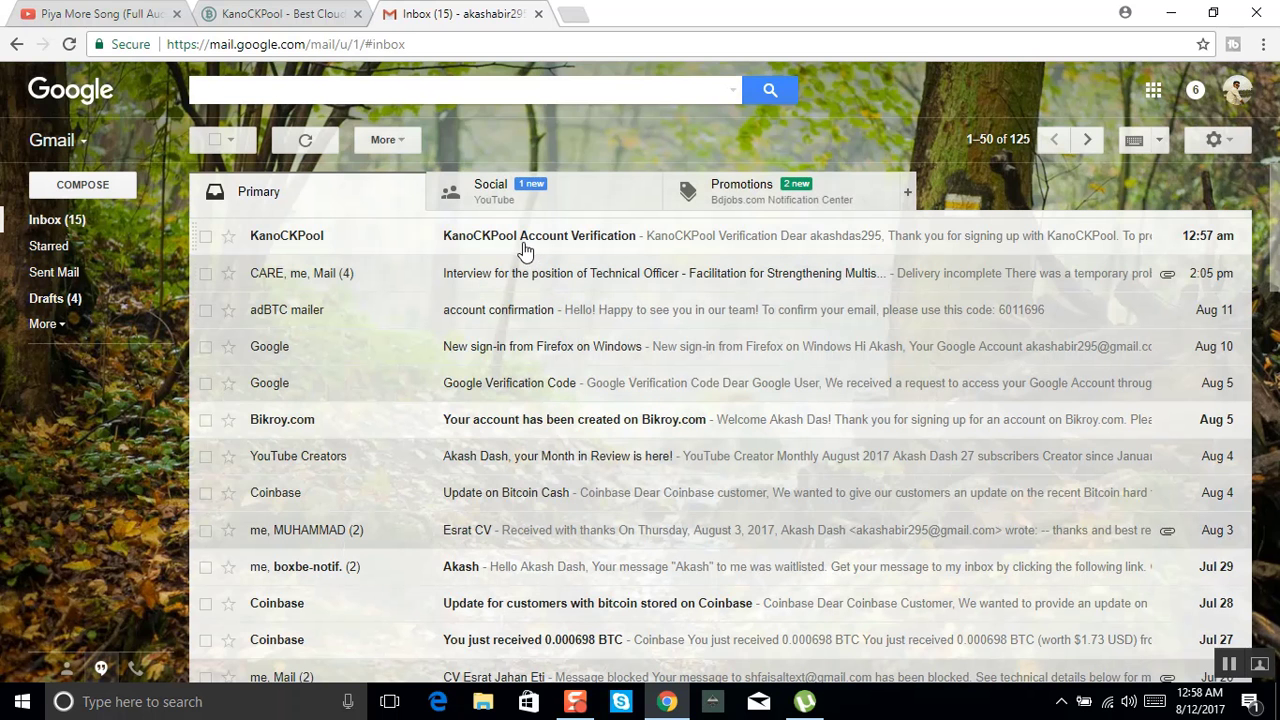
{"action": "left_click", "coordinate": [522, 240]}
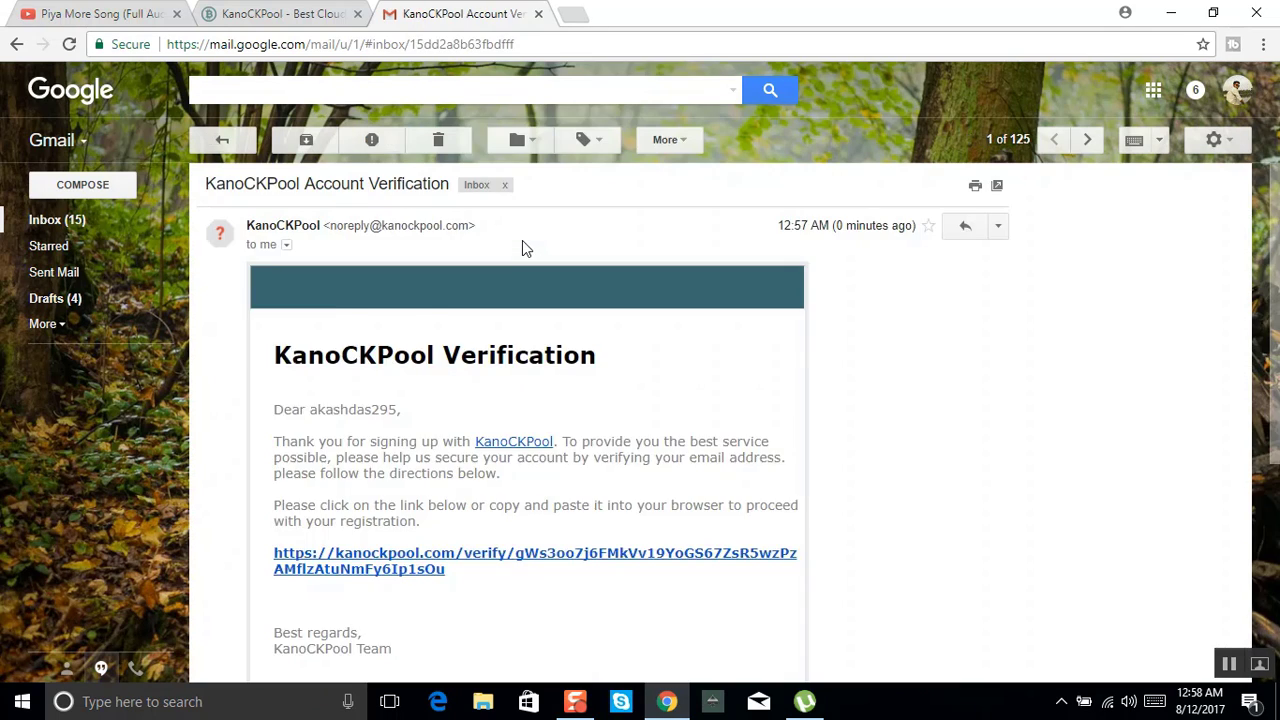
{"action": "scroll", "coordinate": [450, 460], "scroll_direction": "down", "scroll_amount": 3}
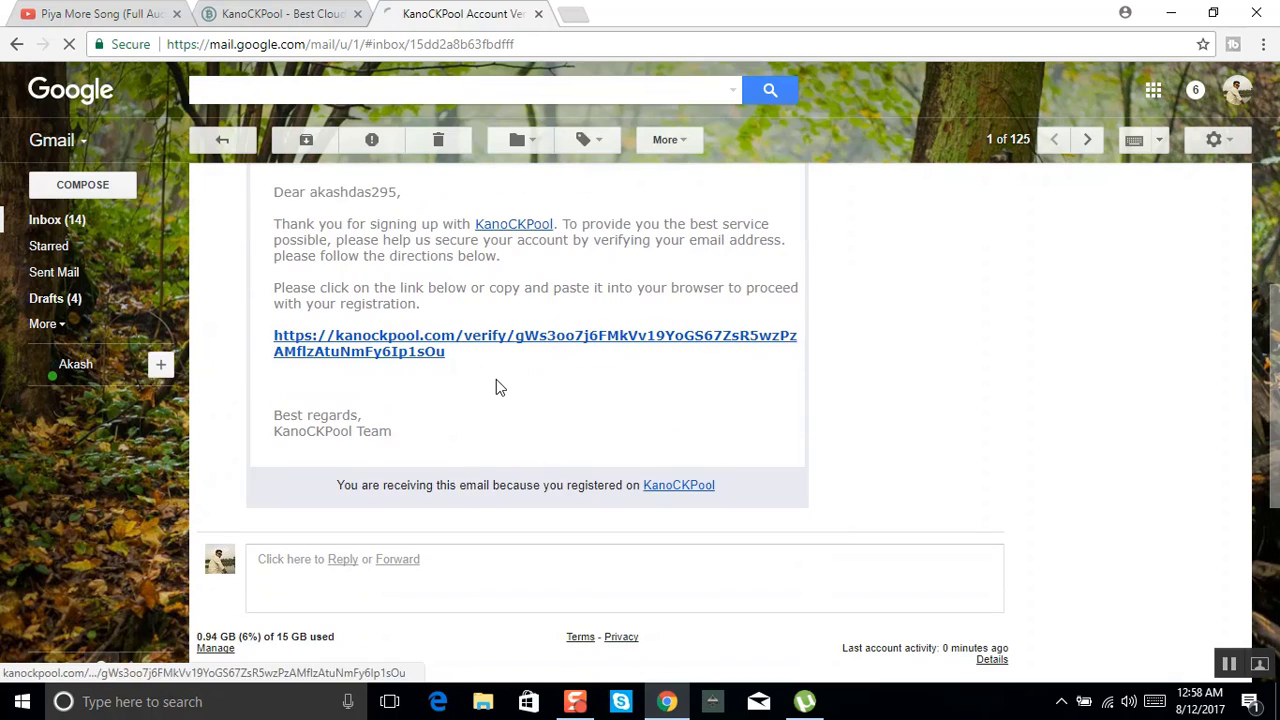
{"action": "left_click", "coordinate": [391, 352]}
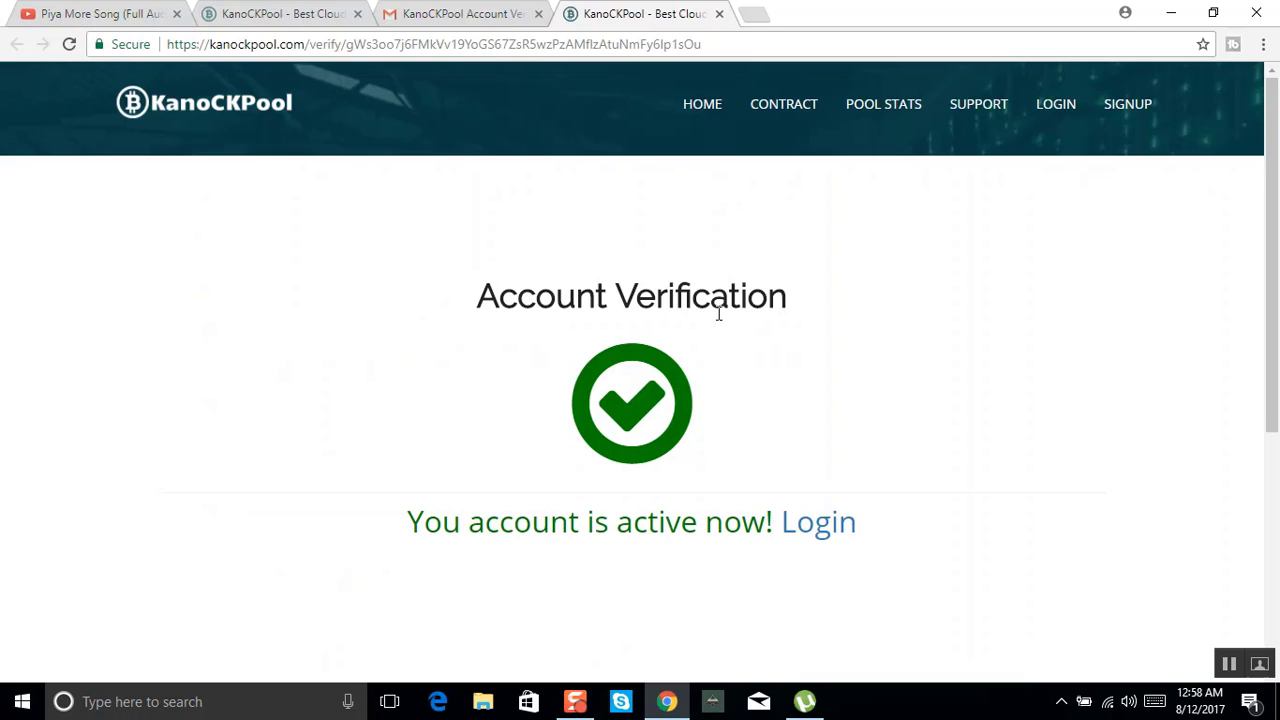
{"action": "left_click_drag", "start_coordinate": [489, 281], "coordinate": [803, 297]}
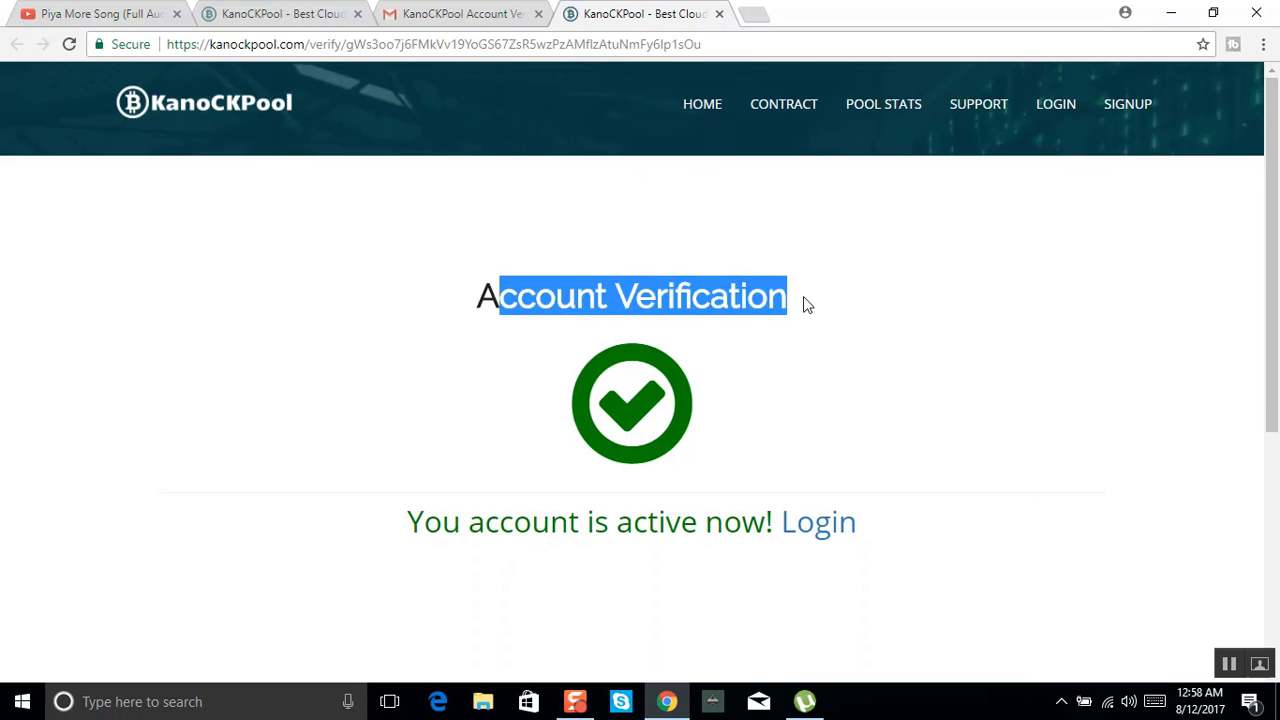
{"action": "left_click", "coordinate": [853, 304]}
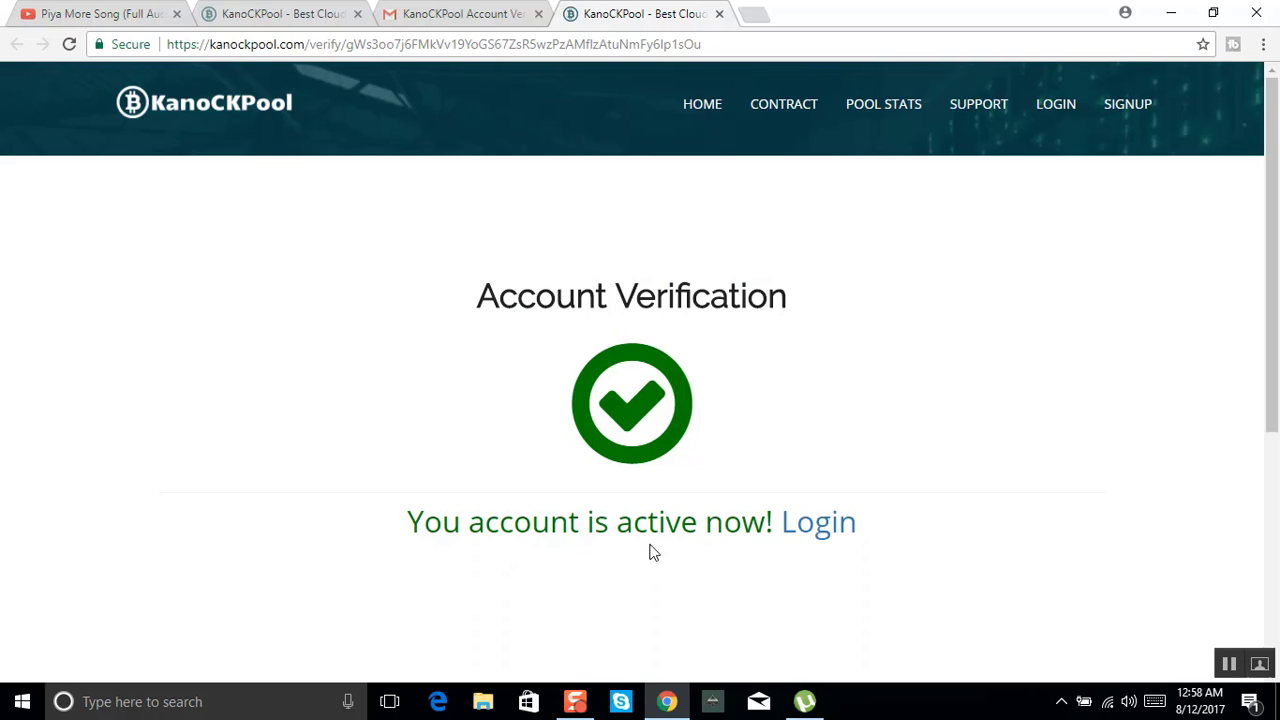
Open the login page and sign in with the prefilled credentials, completing the captcha by selecting the squares with street signs.
{"action": "left_click", "coordinate": [822, 531]}
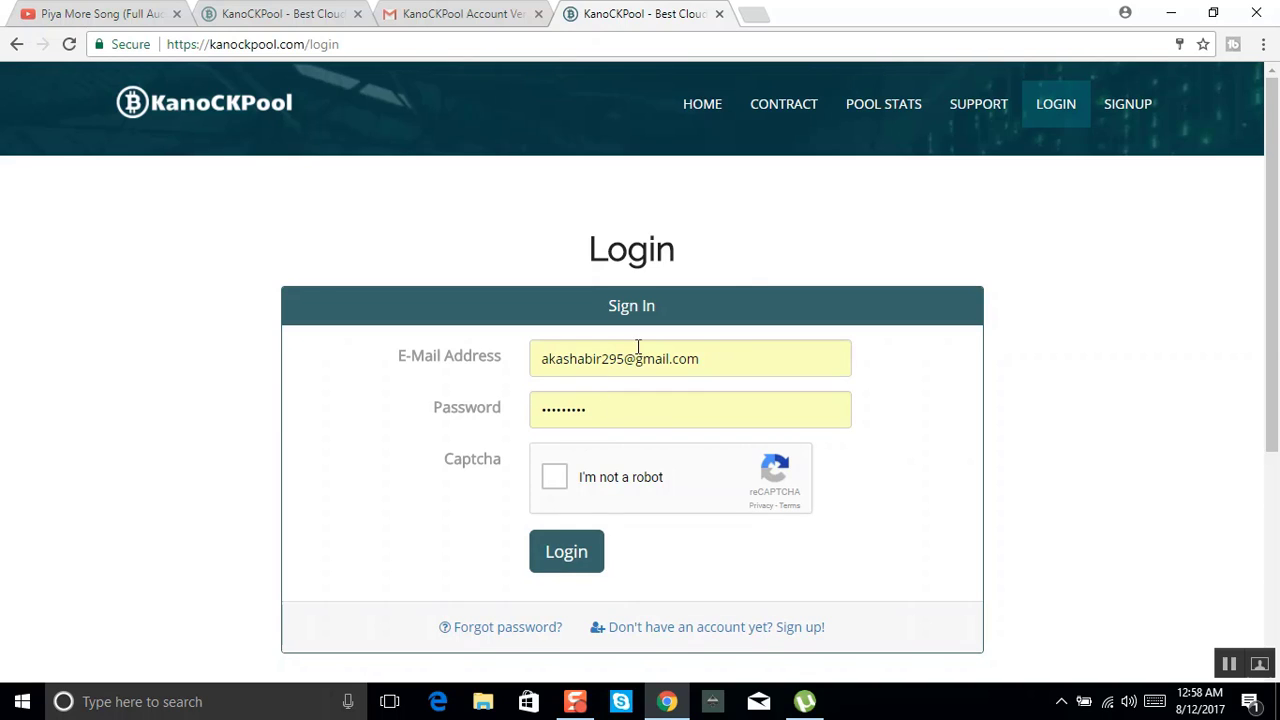
{"action": "left_click", "coordinate": [555, 478]}
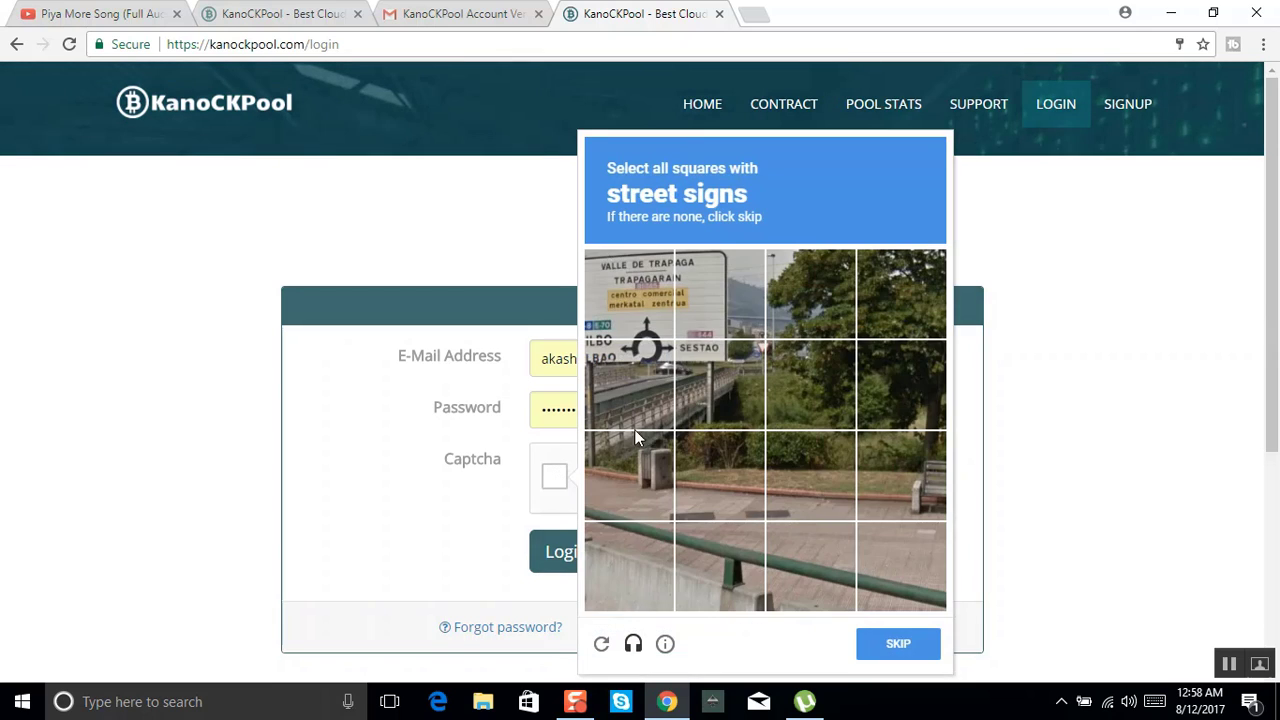
{"action": "left_click", "coordinate": [634, 282]}
{"action": "left_click", "coordinate": [729, 332]}
{"action": "left_click", "coordinate": [720, 385]}
{"action": "left_click", "coordinate": [618, 369]}
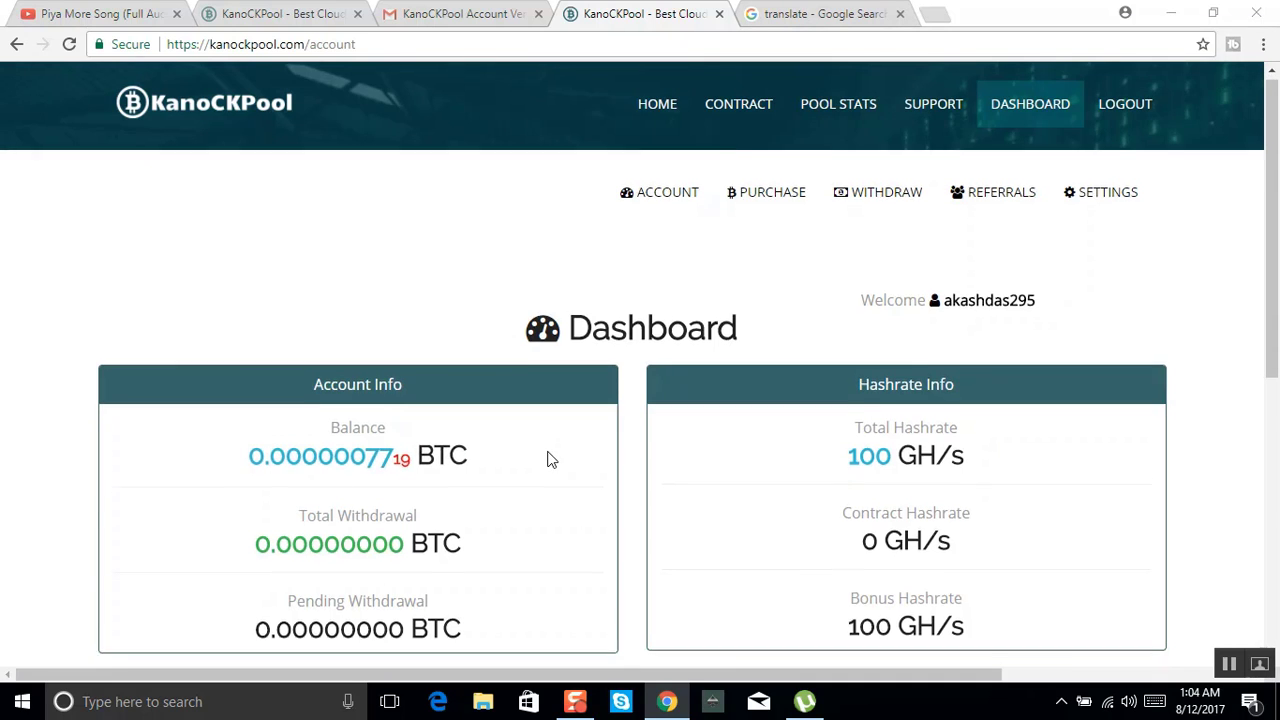
Examine the account dashboard's balance, withdrawal totals, hashrate information and contracts list.
{"action": "scroll", "coordinate": [551, 457], "scroll_direction": "down", "scroll_amount": 3}
{"action": "scroll", "coordinate": [549, 459], "scroll_direction": "up", "scroll_amount": 3}
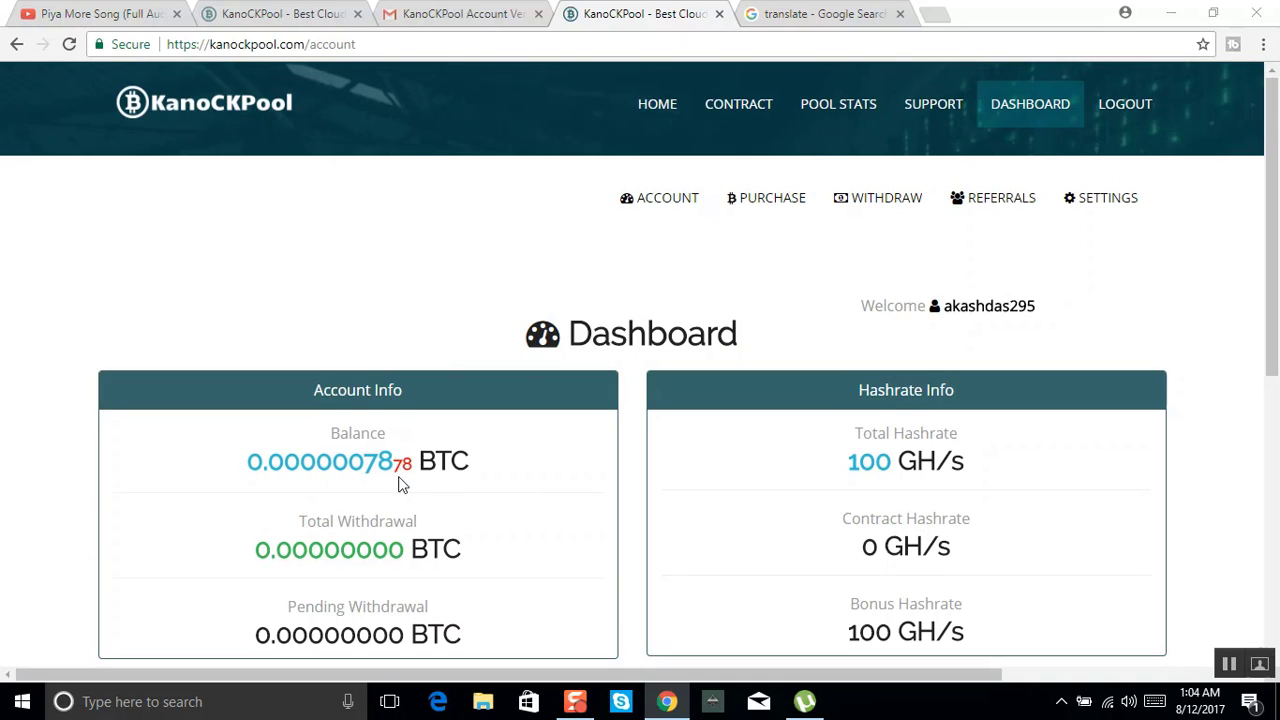
{"action": "left_click_drag", "start_coordinate": [474, 461], "coordinate": [223, 474]}
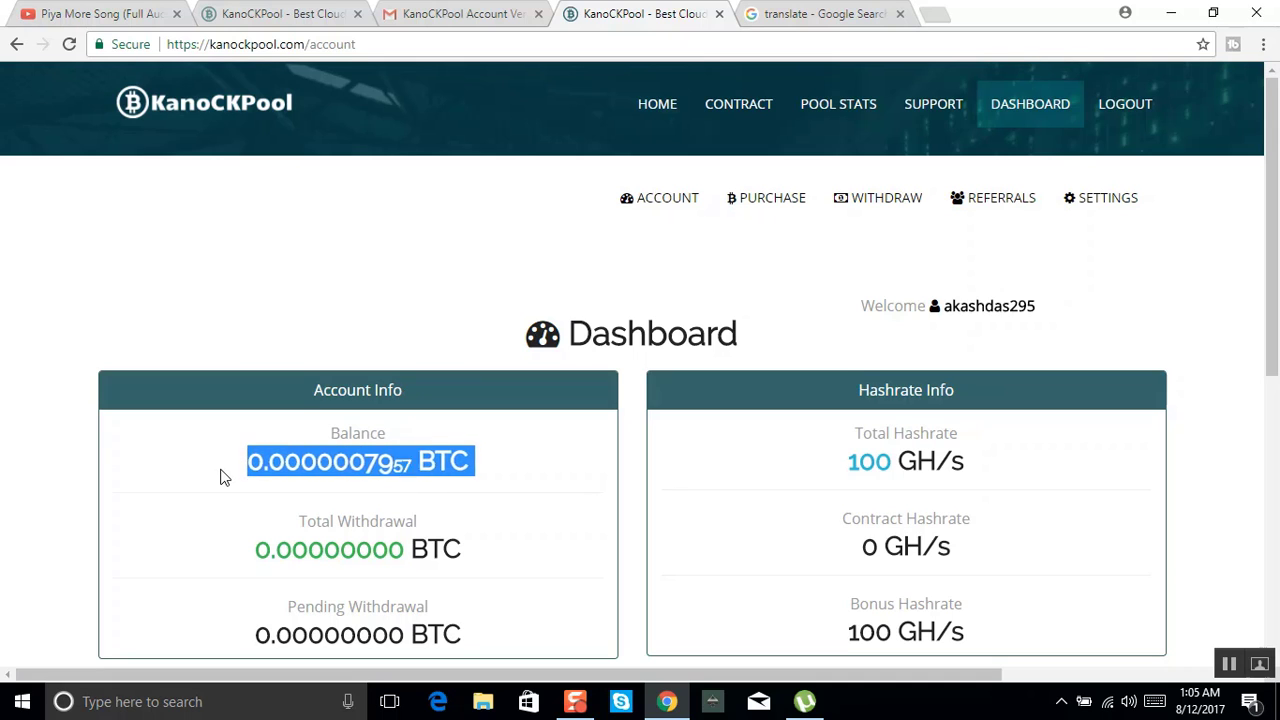
{"action": "left_click", "coordinate": [235, 480]}
{"action": "scroll", "coordinate": [323, 518], "scroll_direction": "down", "scroll_amount": 1}
{"action": "scroll", "coordinate": [380, 430], "scroll_direction": "down", "scroll_amount": 2}
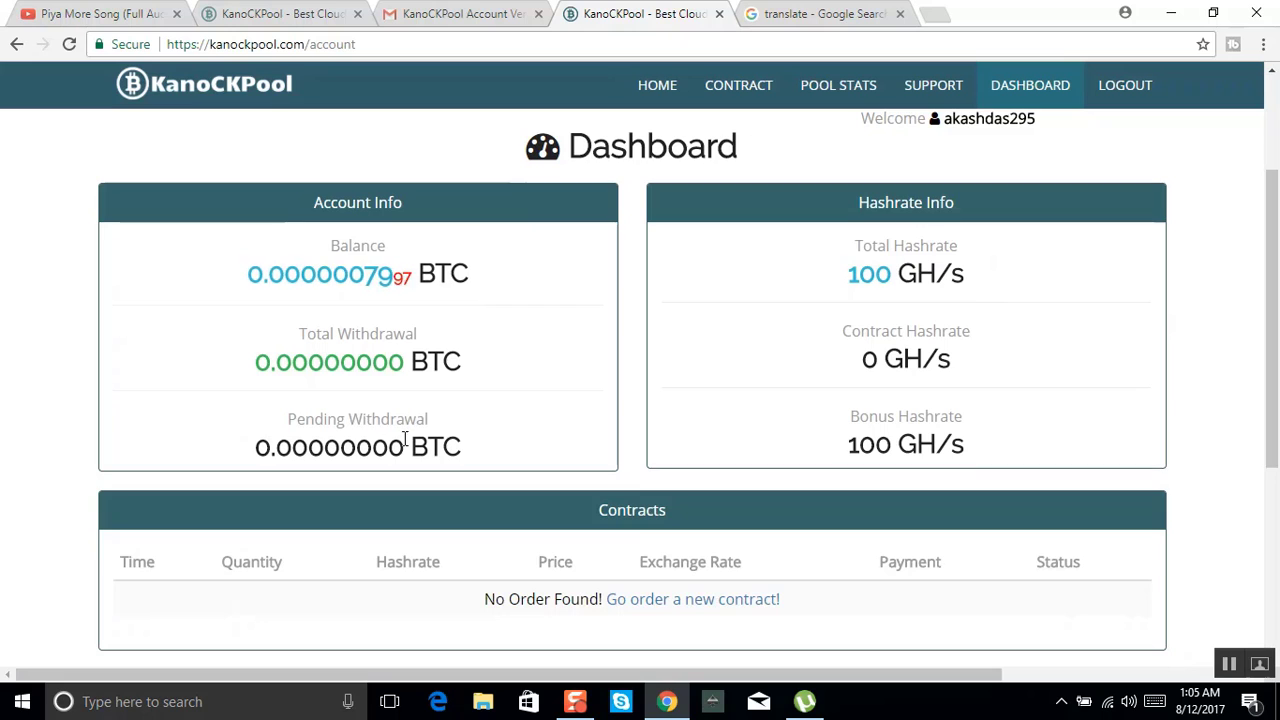
{"action": "scroll", "coordinate": [400, 443], "scroll_direction": "up", "scroll_amount": 2}
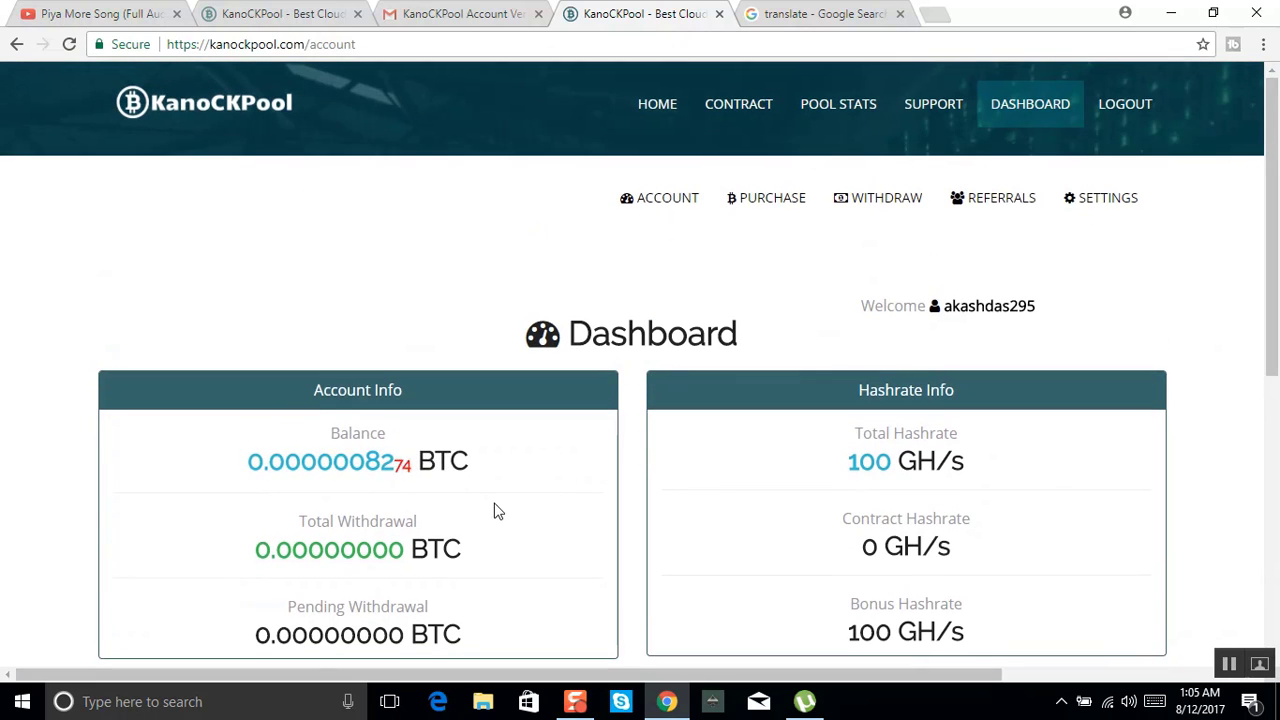
{"action": "scroll", "coordinate": [551, 486], "scroll_direction": "down", "scroll_amount": 4}
{"action": "scroll", "coordinate": [551, 484], "scroll_direction": "up", "scroll_amount": 4}
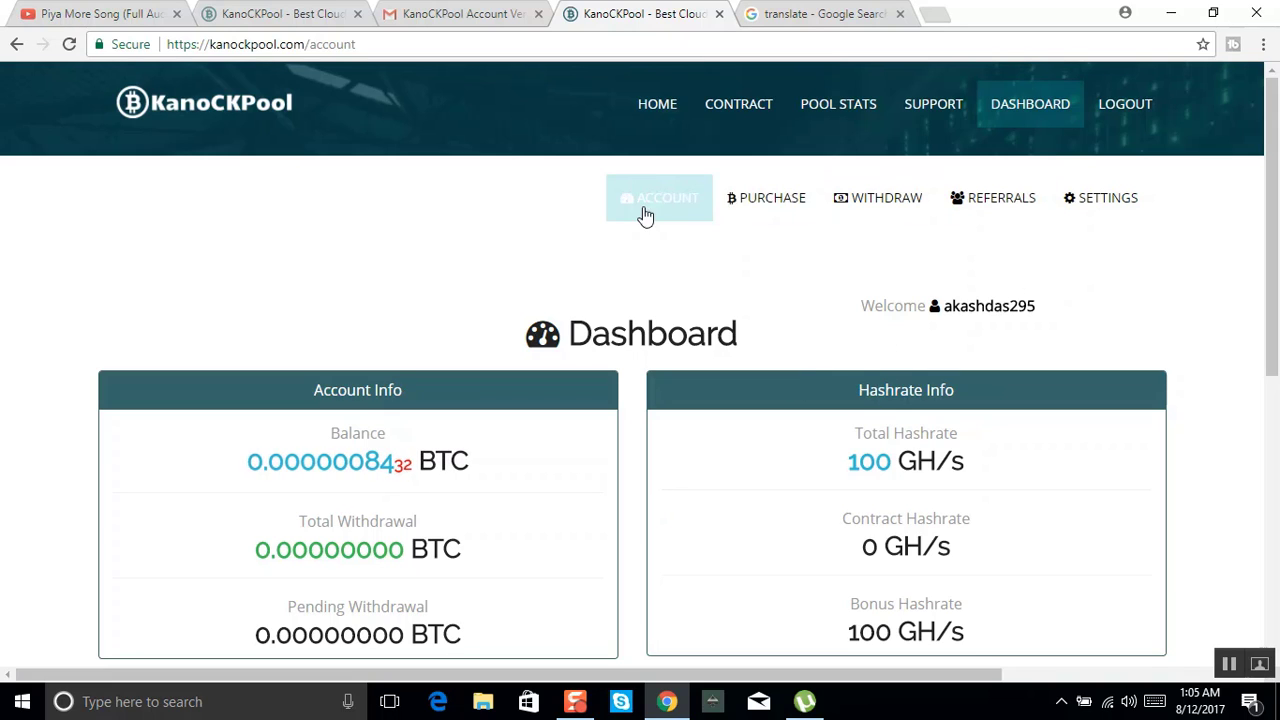
Open the Withdraw page and review the Bitcoin withdrawal form, the minimum and maximum limits and the payout time.
{"action": "left_click", "coordinate": [876, 209]}
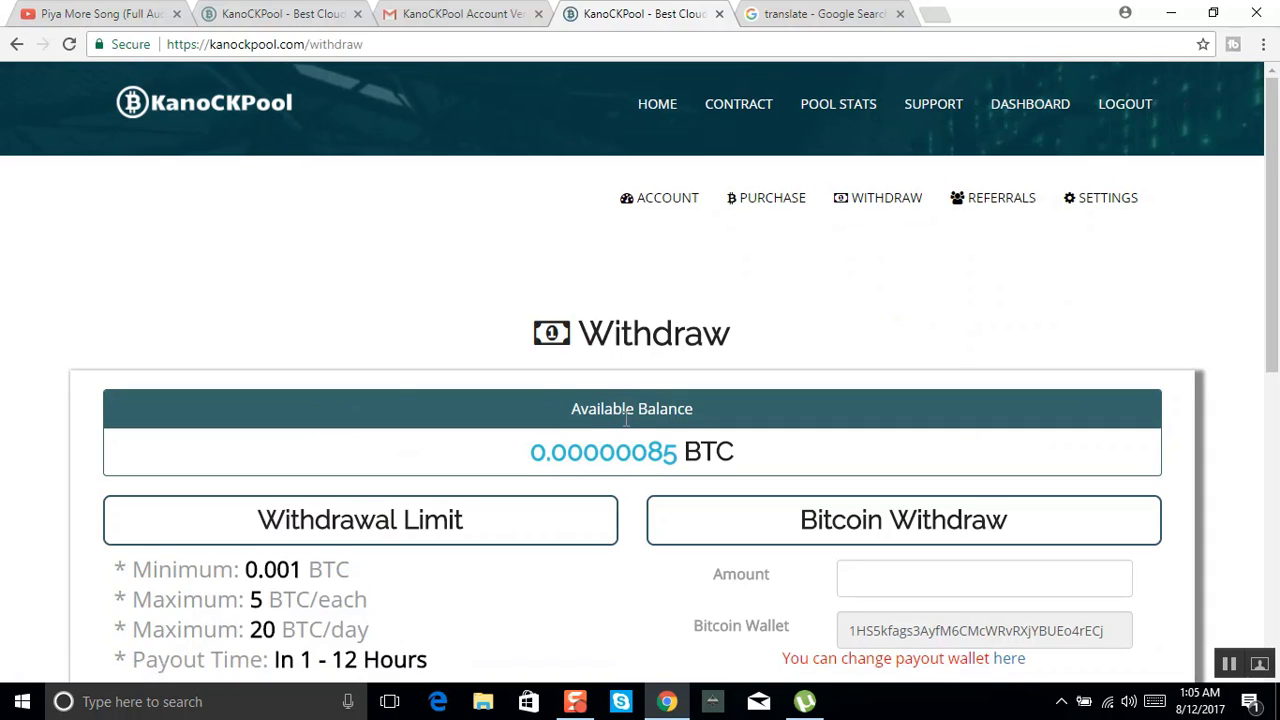
{"action": "scroll", "coordinate": [568, 390], "scroll_direction": "down", "scroll_amount": 2}
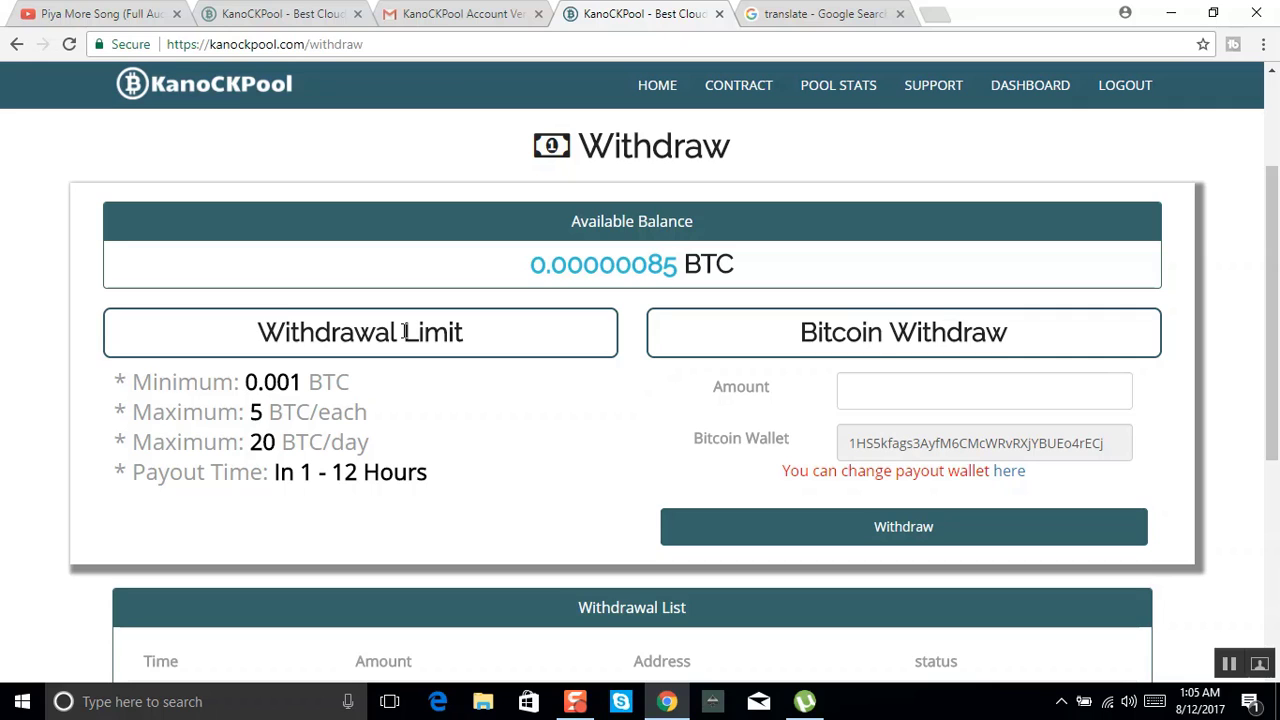
{"action": "left_click", "coordinate": [929, 385]}
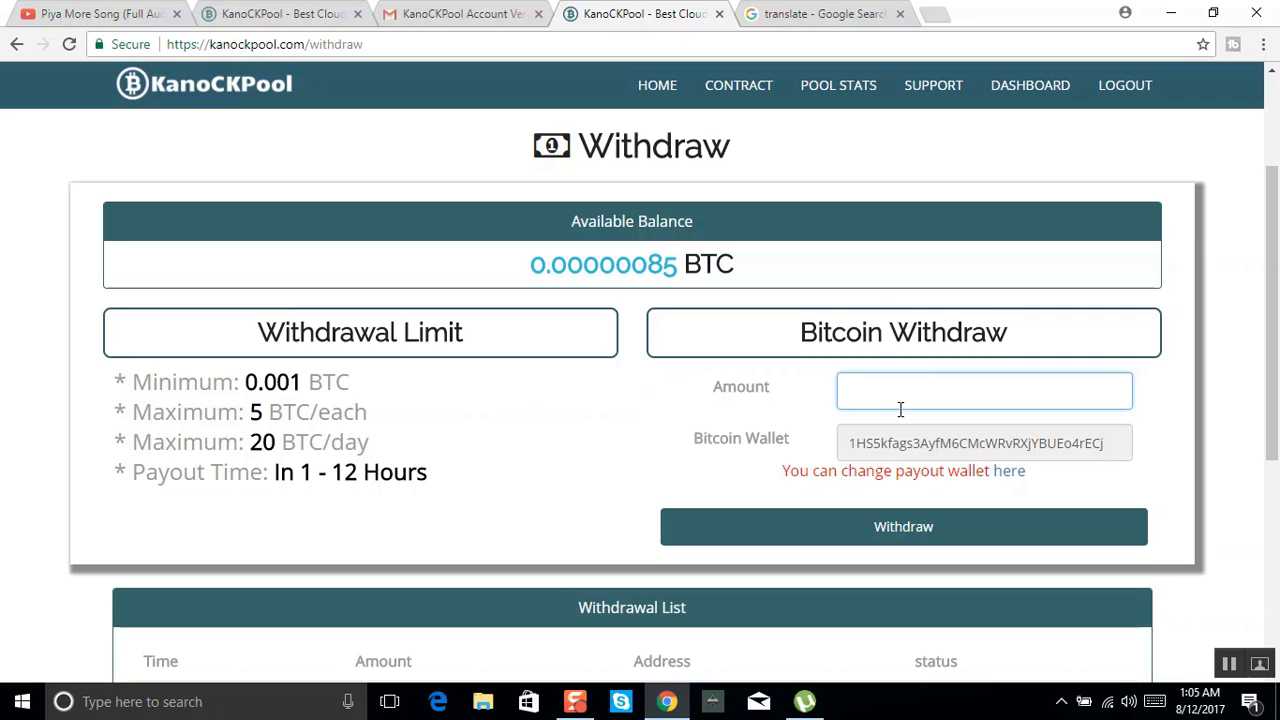
{"action": "left_click", "coordinate": [890, 394]}
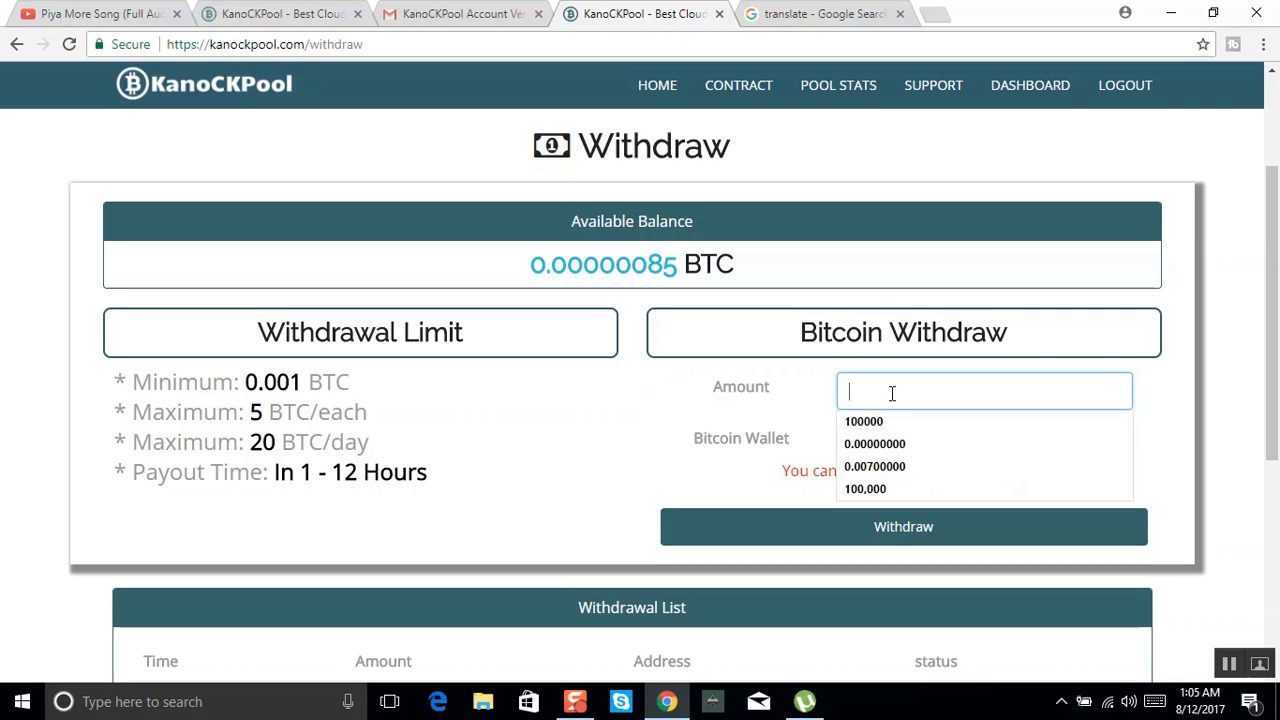
{"action": "left_click", "coordinate": [787, 402]}
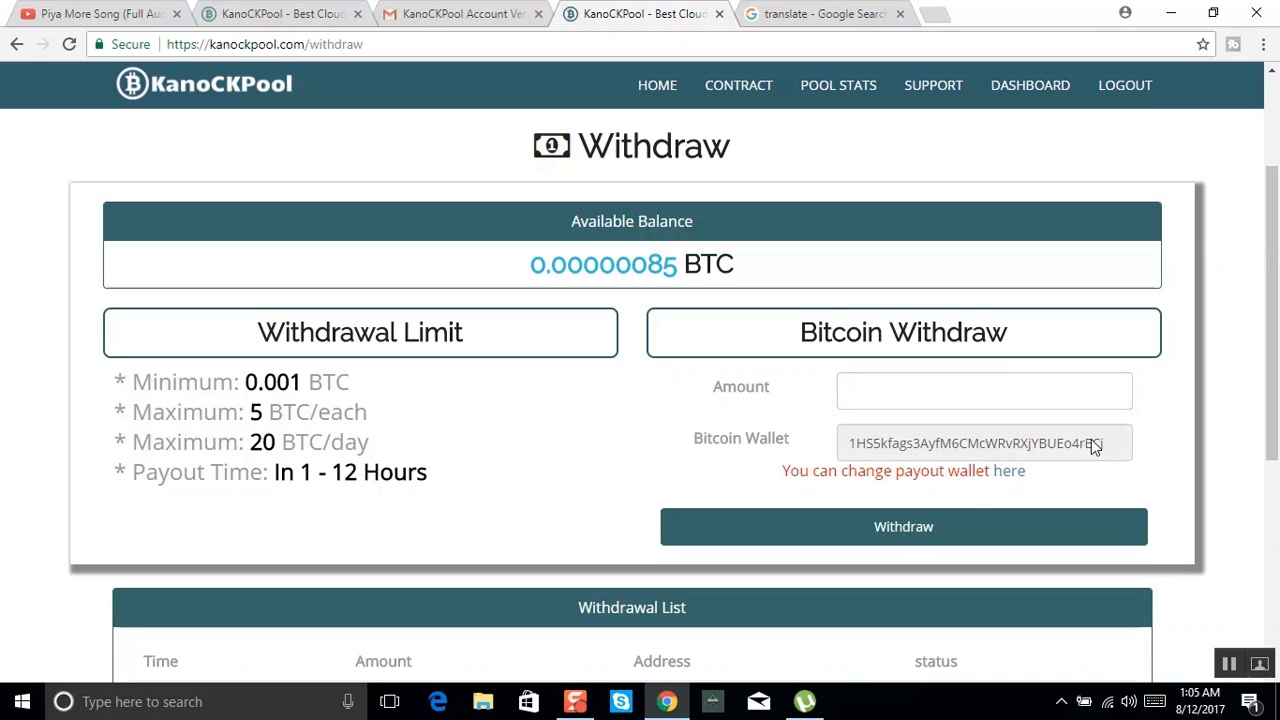
{"action": "left_click", "coordinate": [909, 532]}
{"action": "left_click_drag", "start_coordinate": [138, 387], "coordinate": [356, 390]}
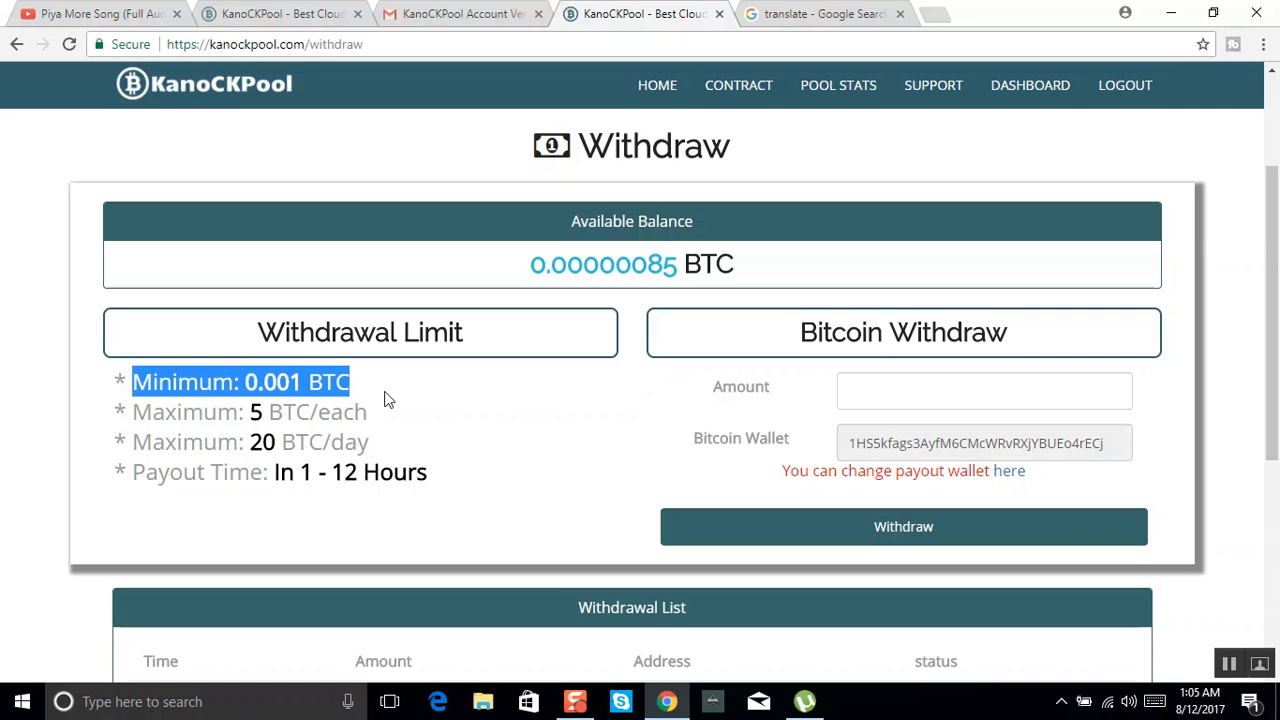
{"action": "left_click", "coordinate": [403, 403]}
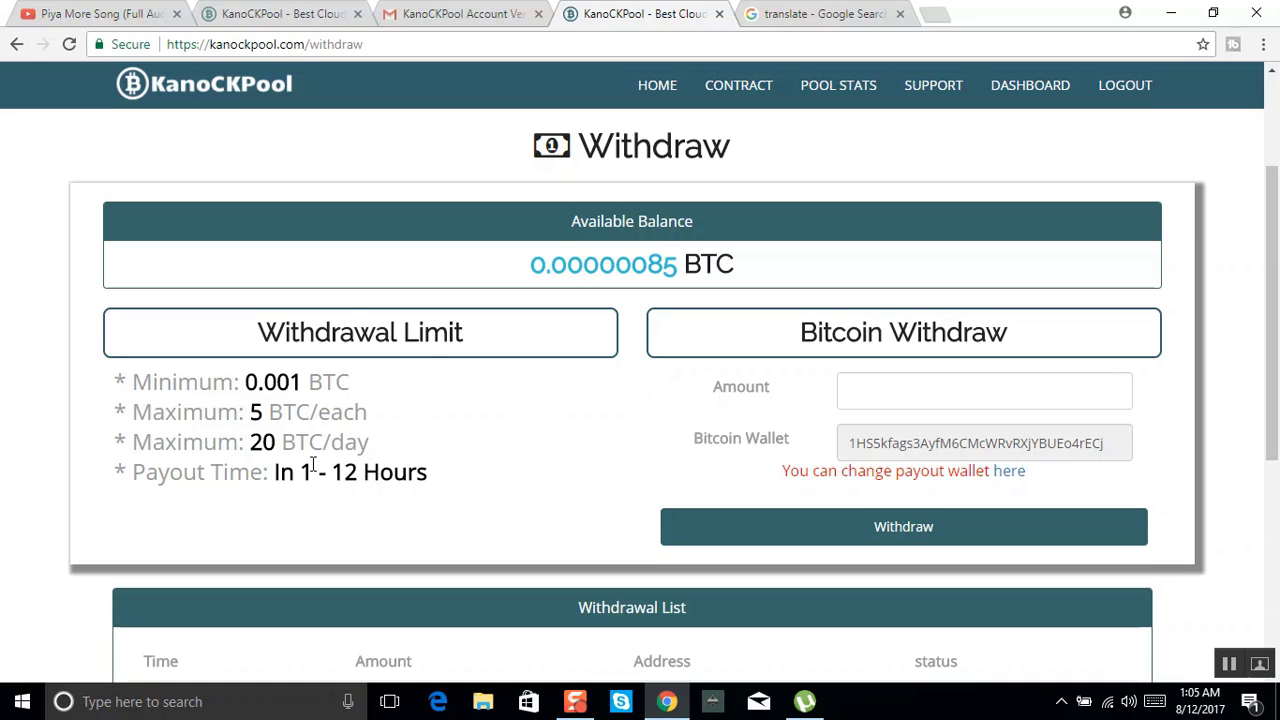
{"action": "scroll", "coordinate": [735, 380], "scroll_direction": "up", "scroll_amount": 2}
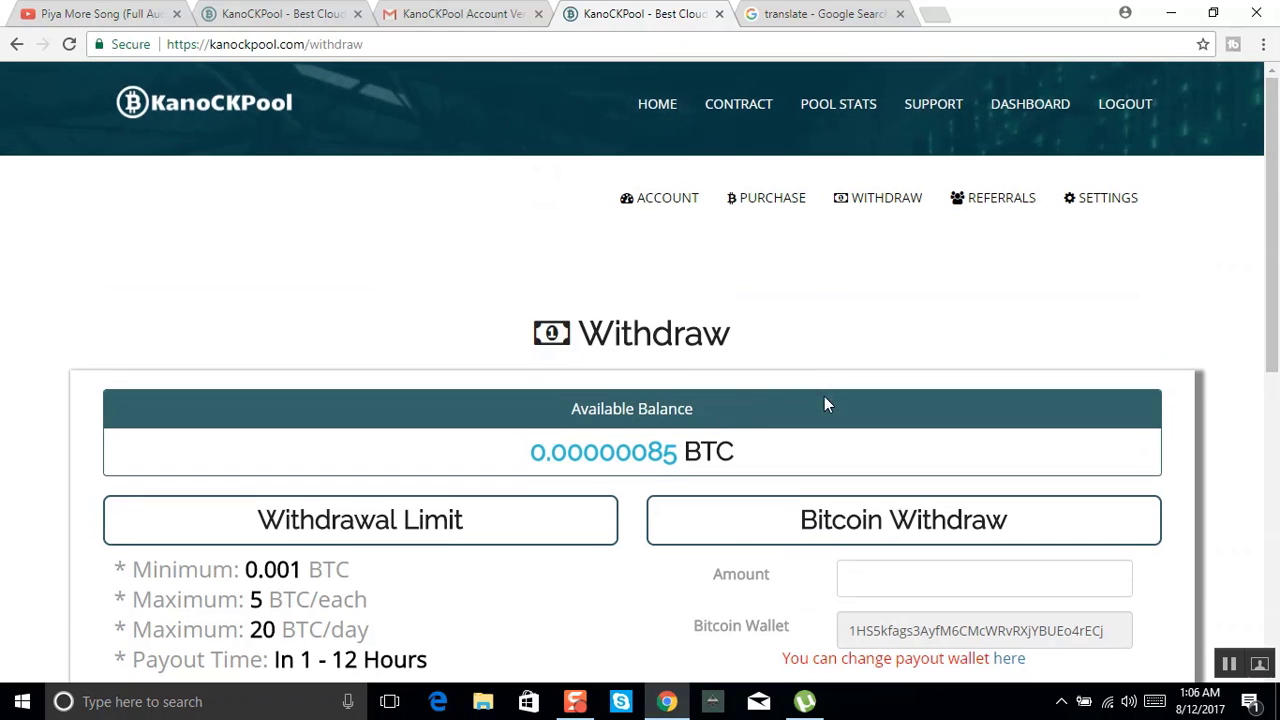
Open the Referrals page and review the referral totals, referral link, referrals list and banners.
{"action": "left_click", "coordinate": [985, 208]}
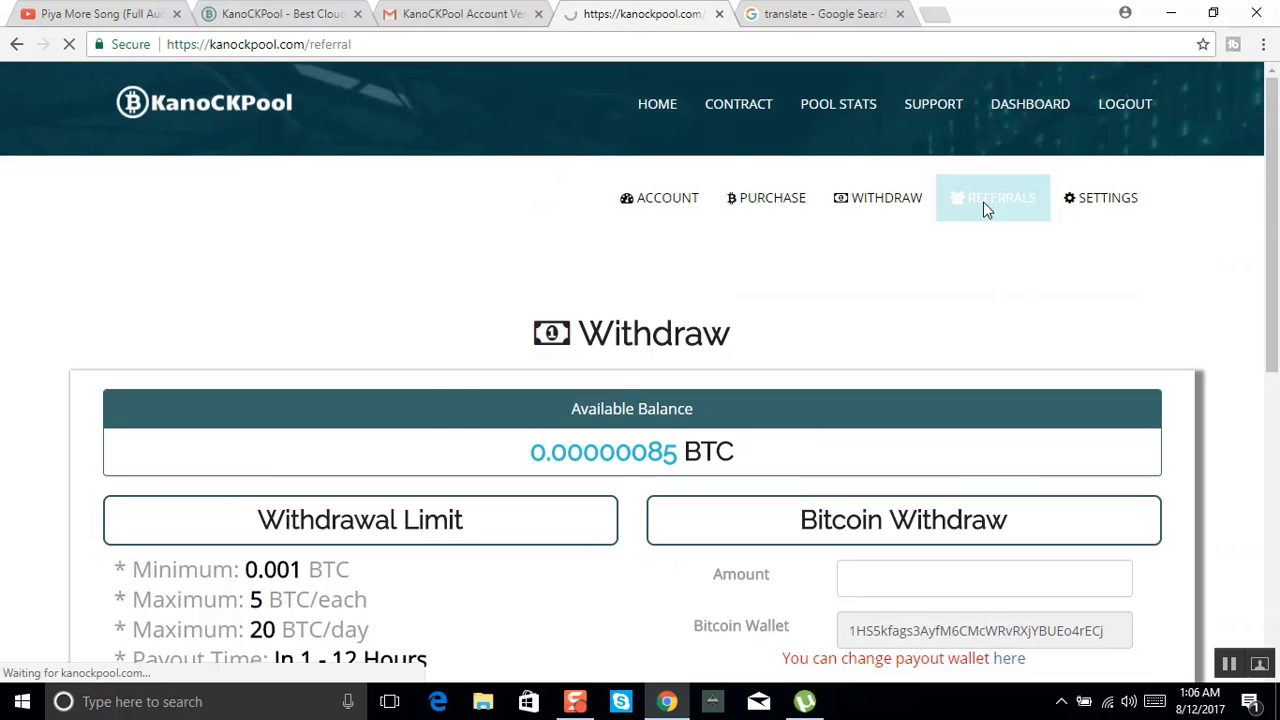
{"action": "scroll", "coordinate": [620, 372], "scroll_direction": "down", "scroll_amount": 2}
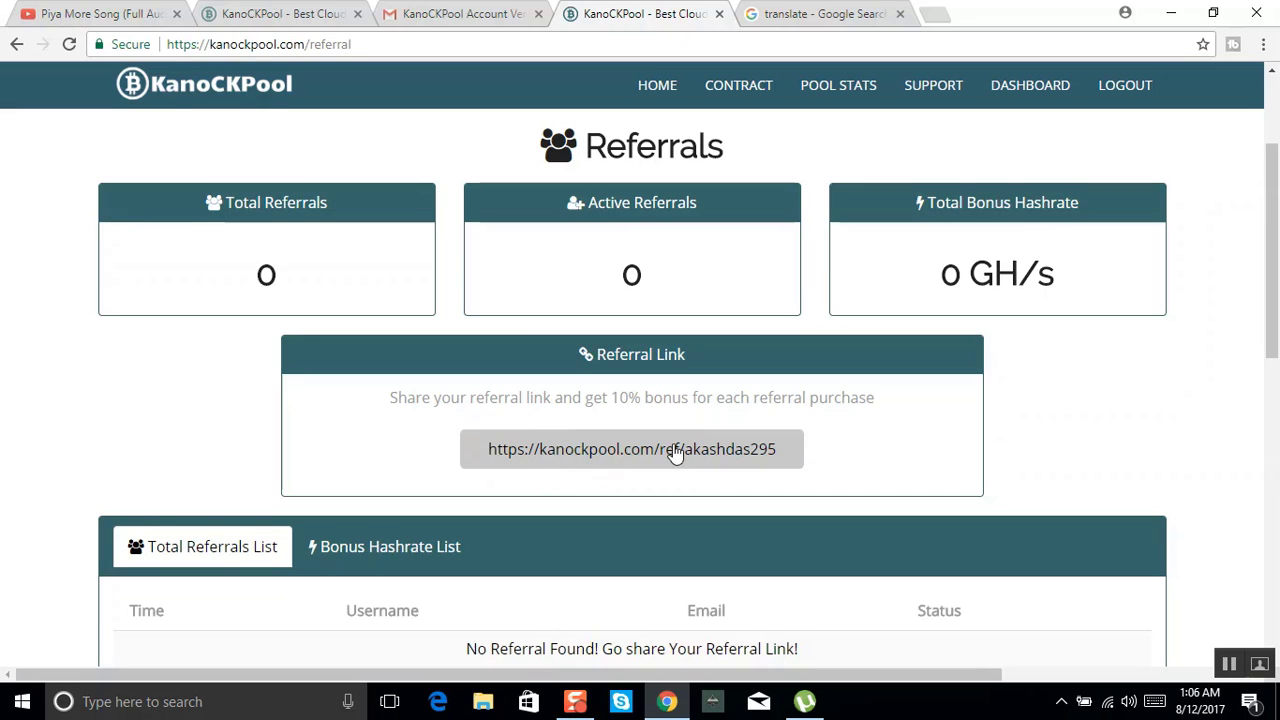
{"action": "scroll", "coordinate": [675, 452], "scroll_direction": "up", "scroll_amount": 2}
{"action": "scroll", "coordinate": [675, 452], "scroll_direction": "down", "scroll_amount": 2}
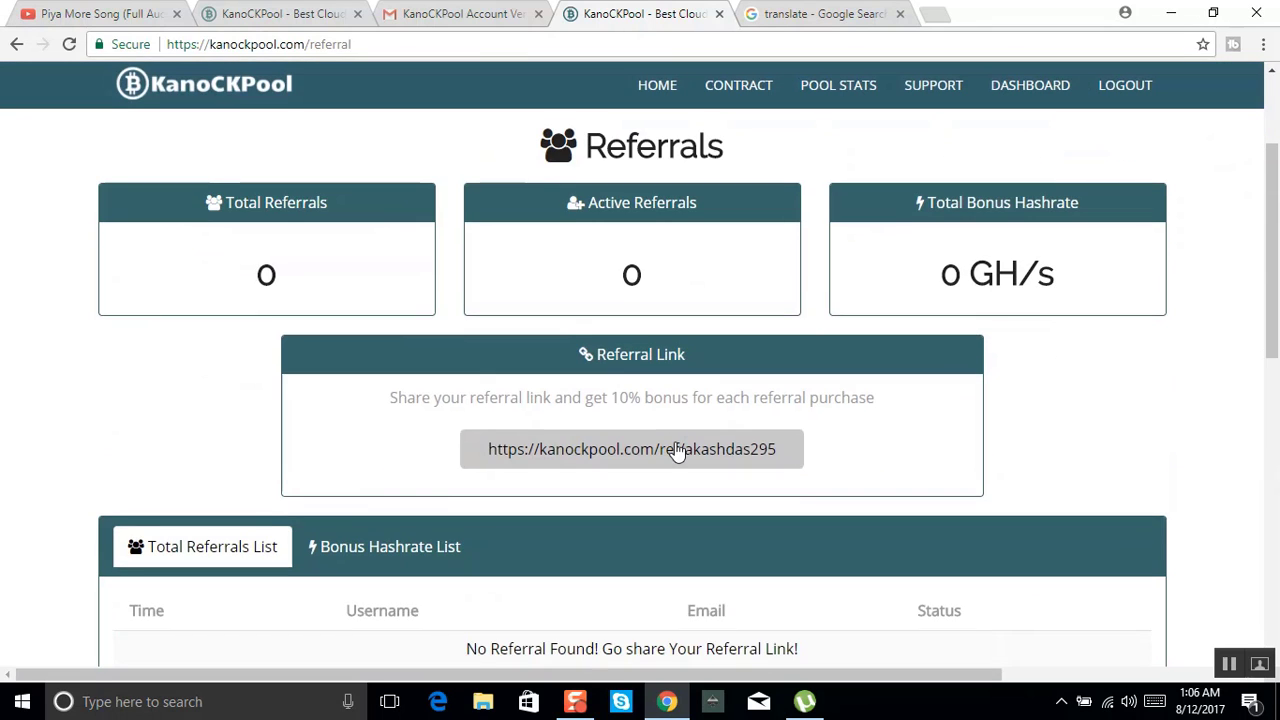
{"action": "scroll", "coordinate": [563, 476], "scroll_direction": "down", "scroll_amount": 3}
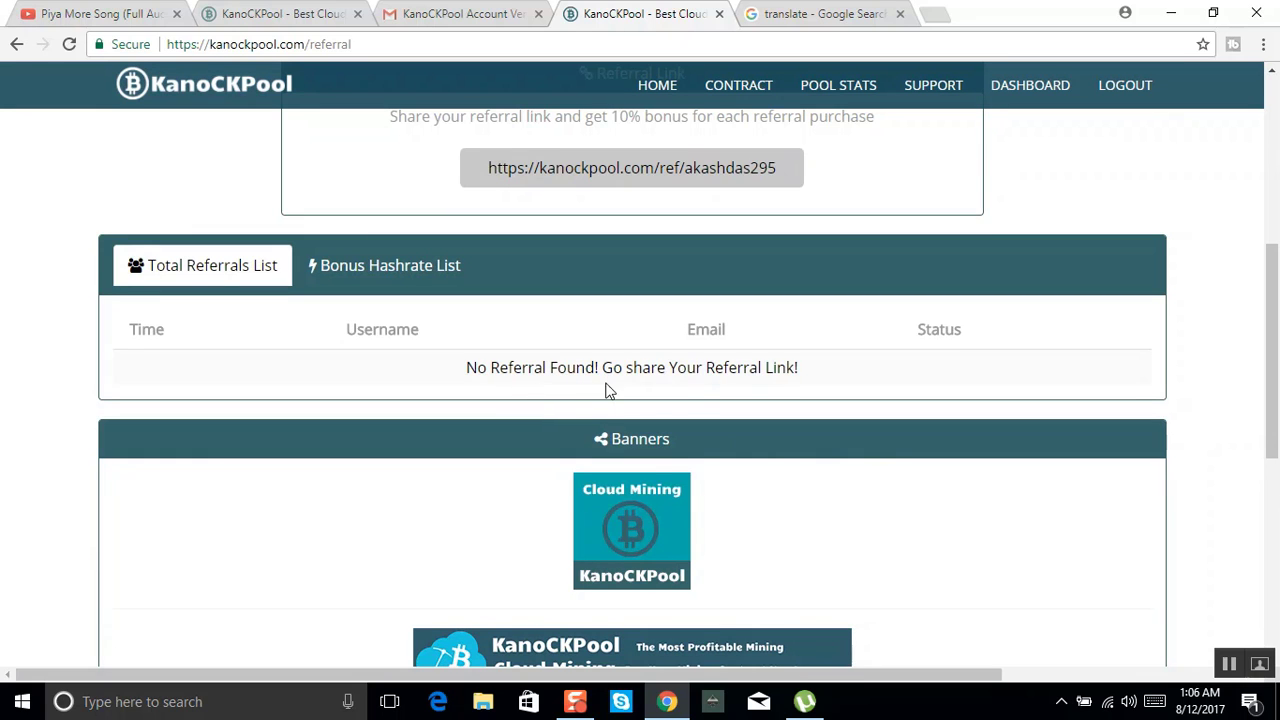
{"action": "scroll", "coordinate": [695, 391], "scroll_direction": "down", "scroll_amount": 3}
{"action": "scroll", "coordinate": [690, 393], "scroll_direction": "up", "scroll_amount": 5}
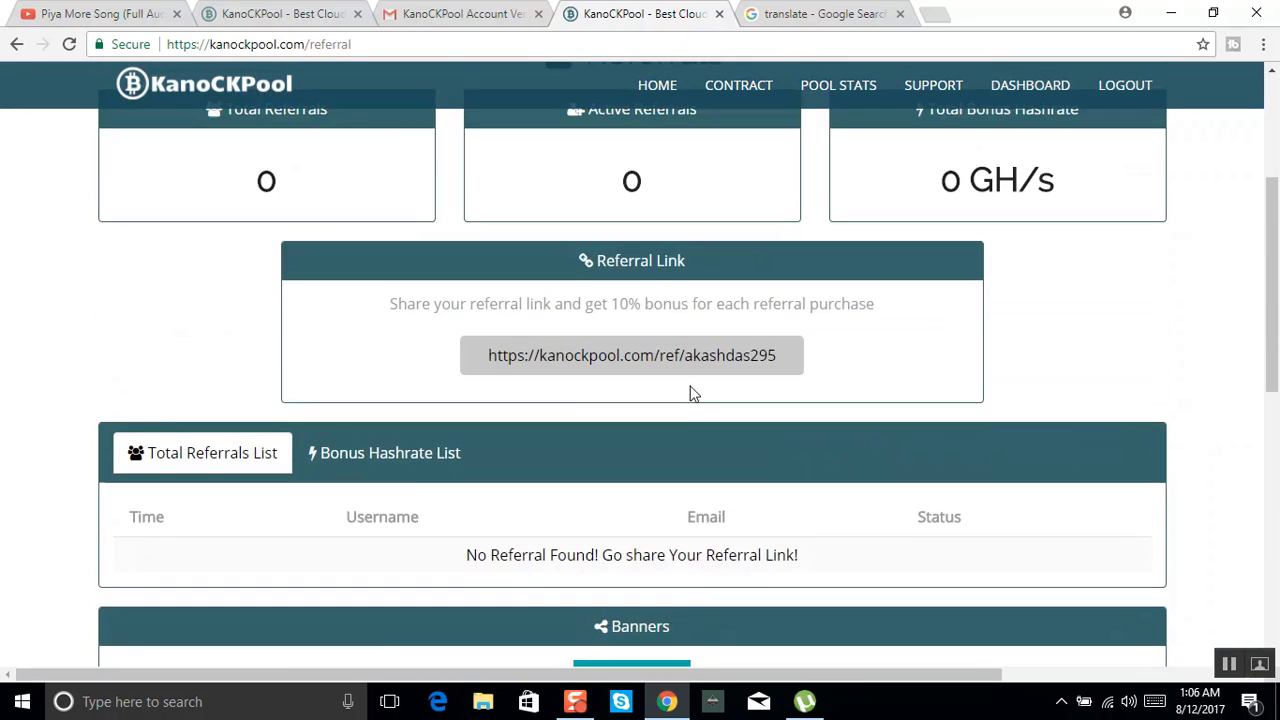
{"action": "scroll", "coordinate": [690, 392], "scroll_direction": "up", "scroll_amount": 3}
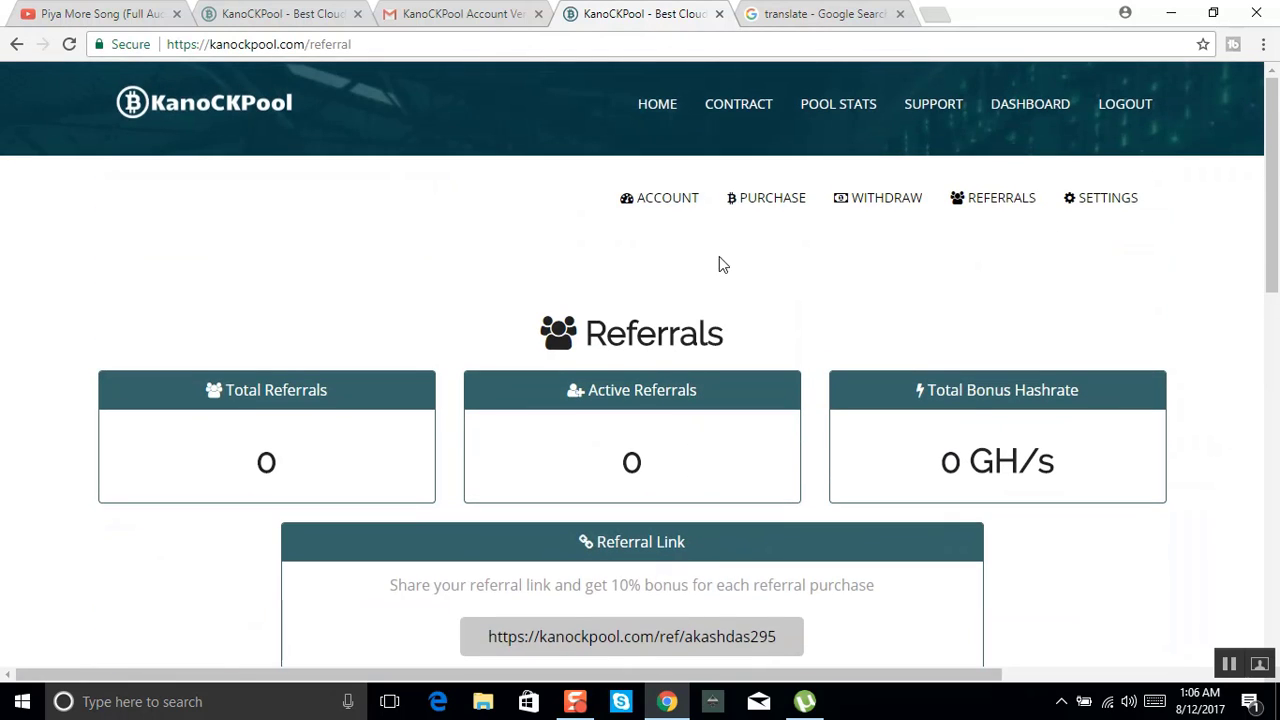
Open the site's home page and look through the hashrate chart, payout terms, cloud mining description and bonus program.
{"action": "left_click", "coordinate": [660, 108]}
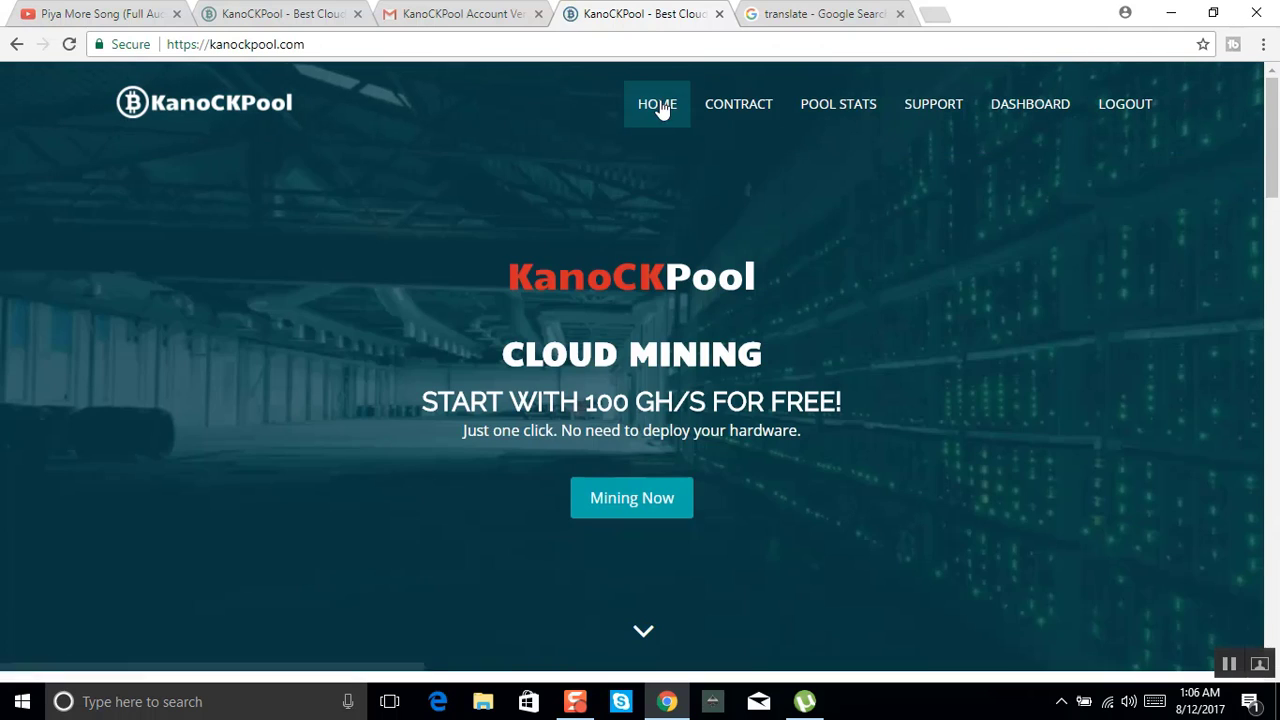
{"action": "scroll", "coordinate": [732, 354], "scroll_direction": "down", "scroll_amount": 7}
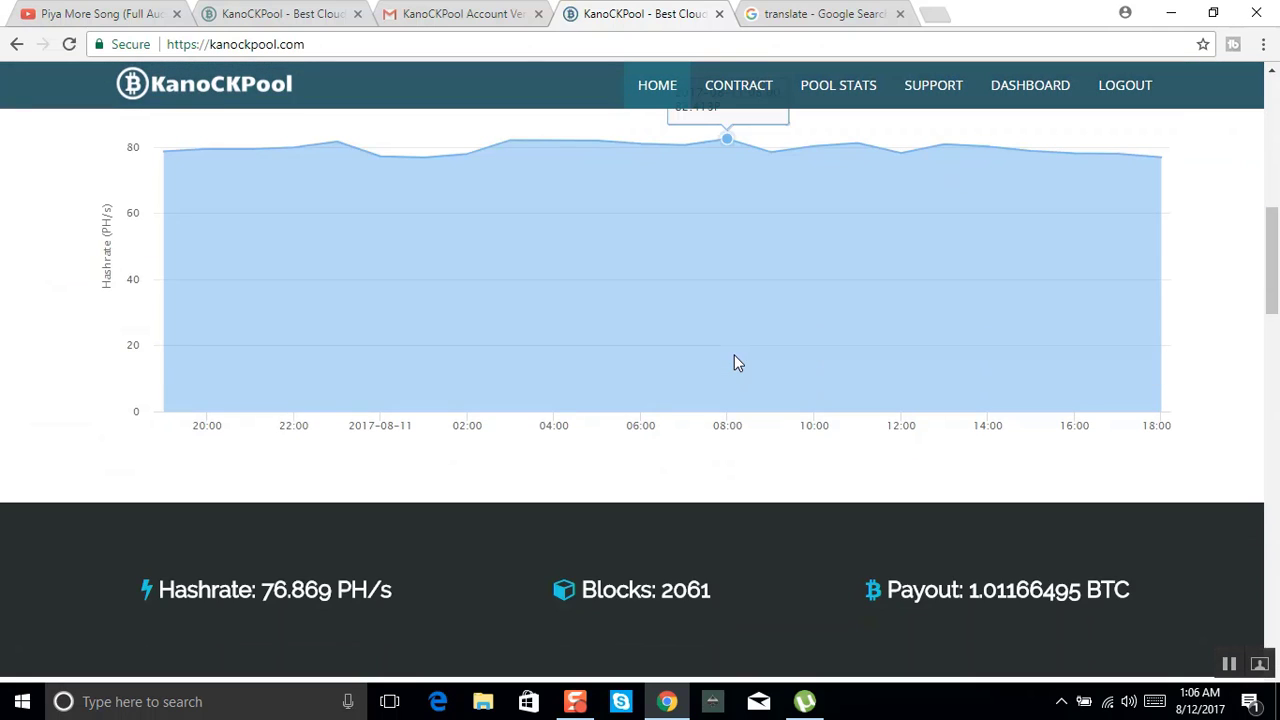
{"action": "scroll", "coordinate": [734, 356], "scroll_direction": "down", "scroll_amount": 10}
{"action": "scroll", "coordinate": [736, 354], "scroll_direction": "down", "scroll_amount": 1}
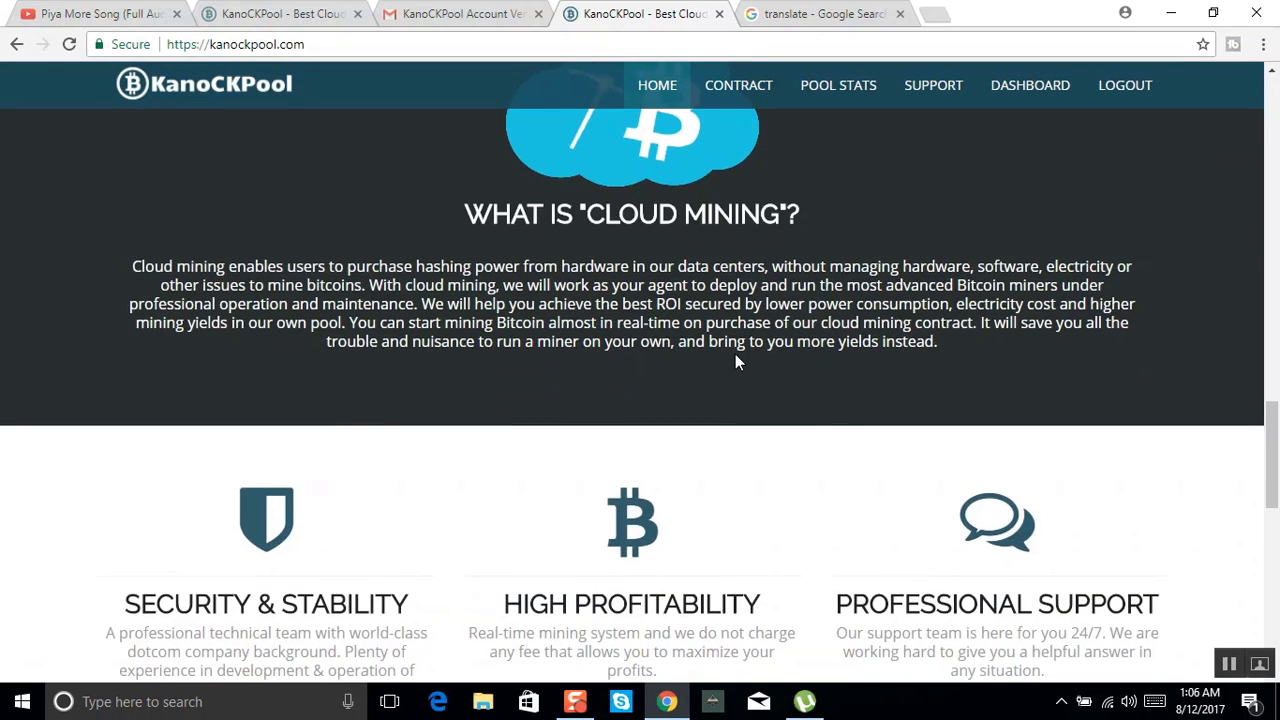
{"action": "scroll", "coordinate": [736, 353], "scroll_direction": "down", "scroll_amount": 4}
{"action": "scroll", "coordinate": [736, 361], "scroll_direction": "down", "scroll_amount": 4}
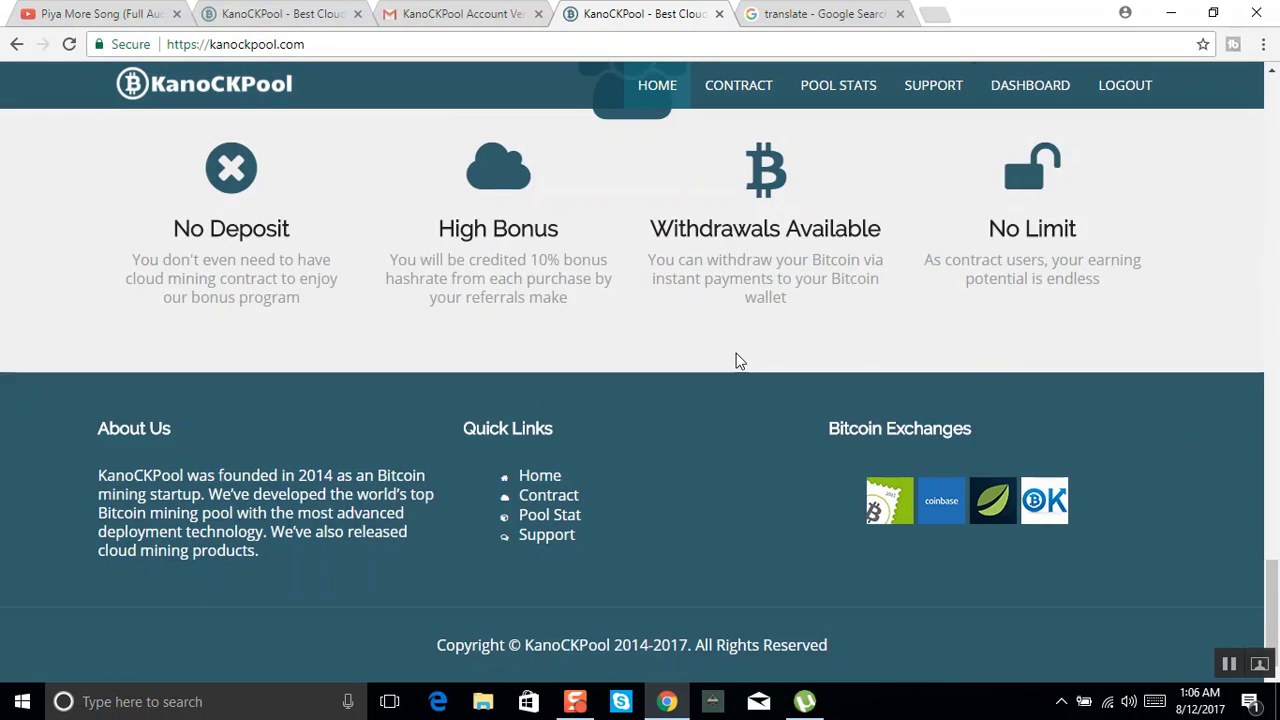
{"action": "scroll", "coordinate": [736, 361], "scroll_direction": "up", "scroll_amount": 15}
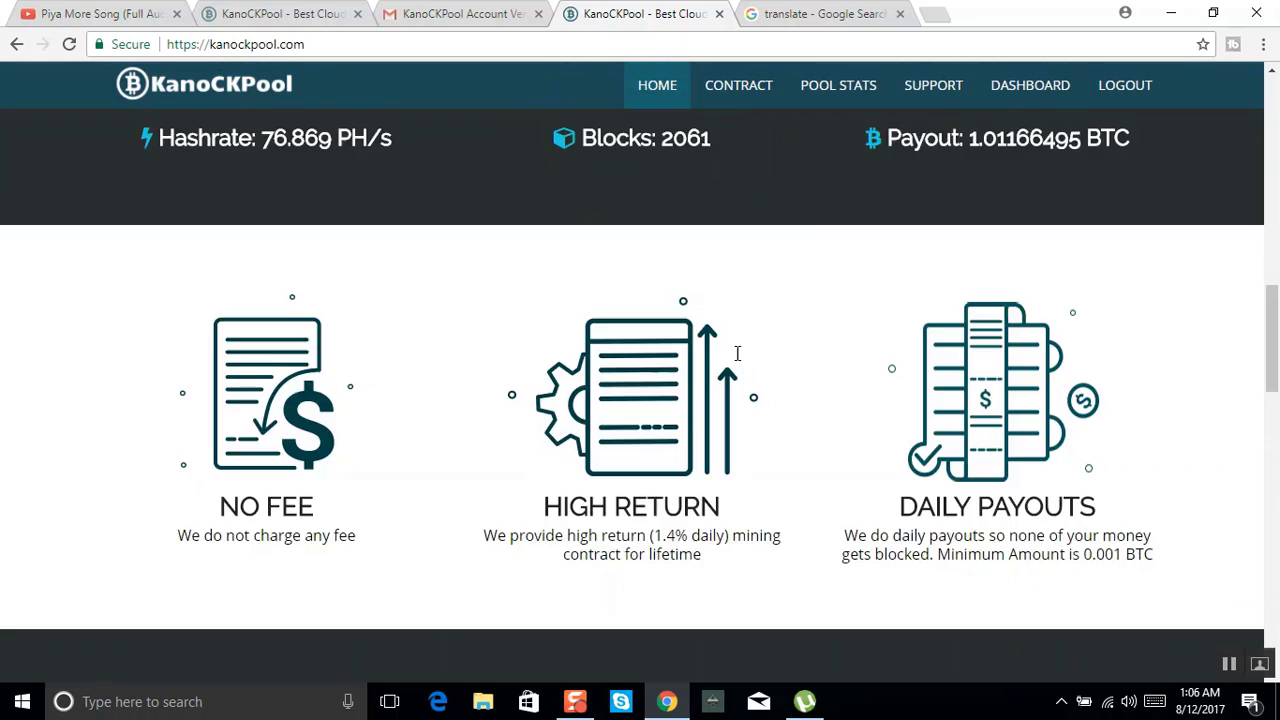
{"action": "scroll", "coordinate": [736, 361], "scroll_direction": "up", "scroll_amount": 5}
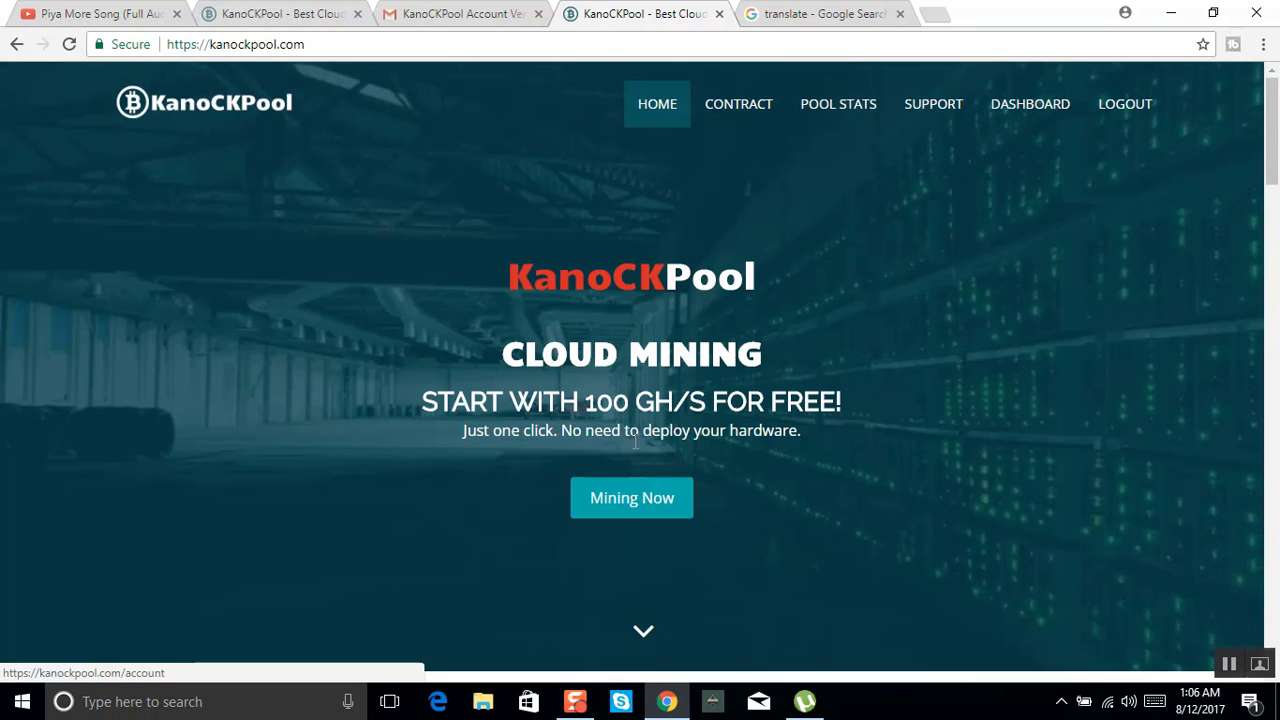
Return to the account dashboard from the home page and check the mining balance and the contracts list.
{"action": "left_click", "coordinate": [615, 512]}
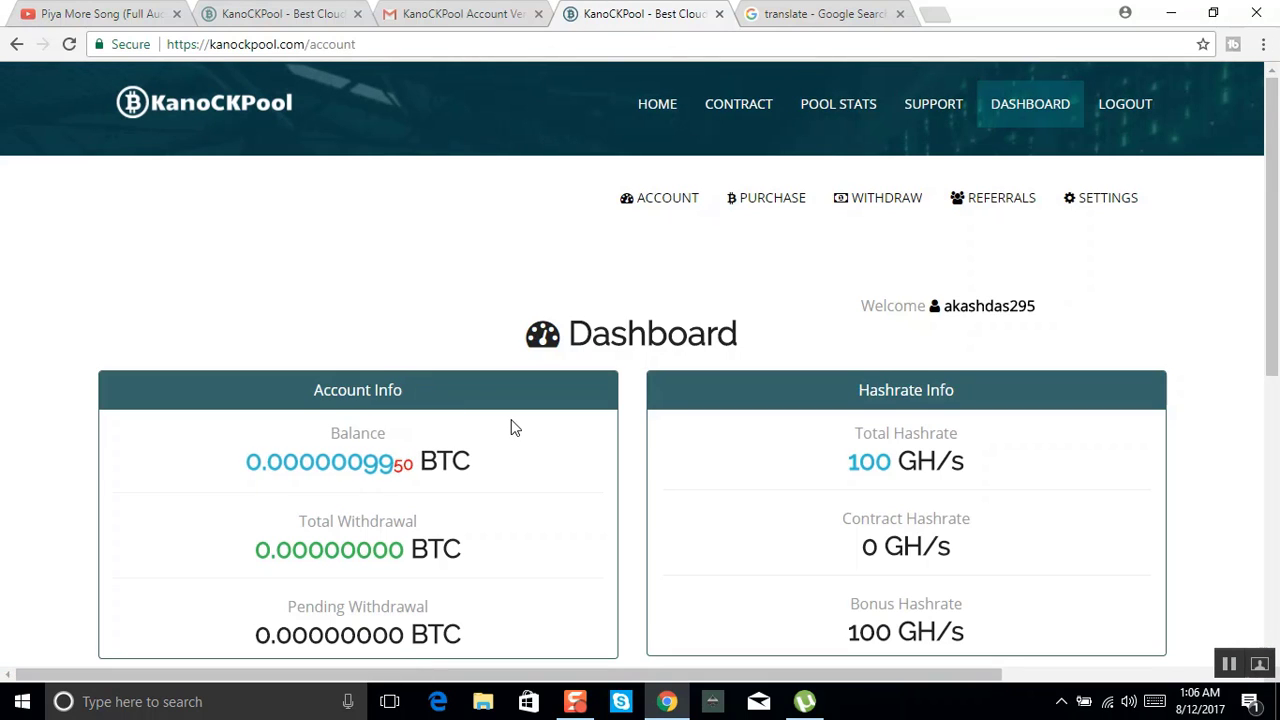
{"action": "scroll", "coordinate": [512, 428], "scroll_direction": "down", "scroll_amount": 4}
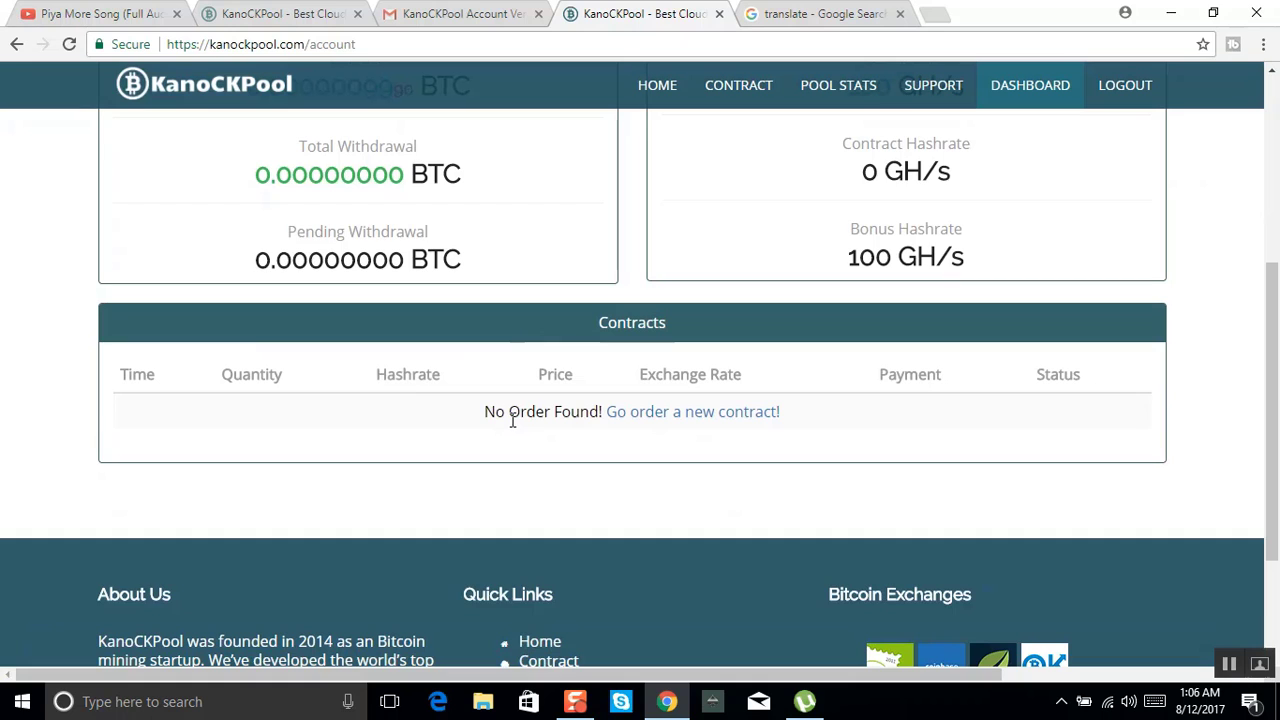
{"action": "scroll", "coordinate": [512, 424], "scroll_direction": "up", "scroll_amount": 2}
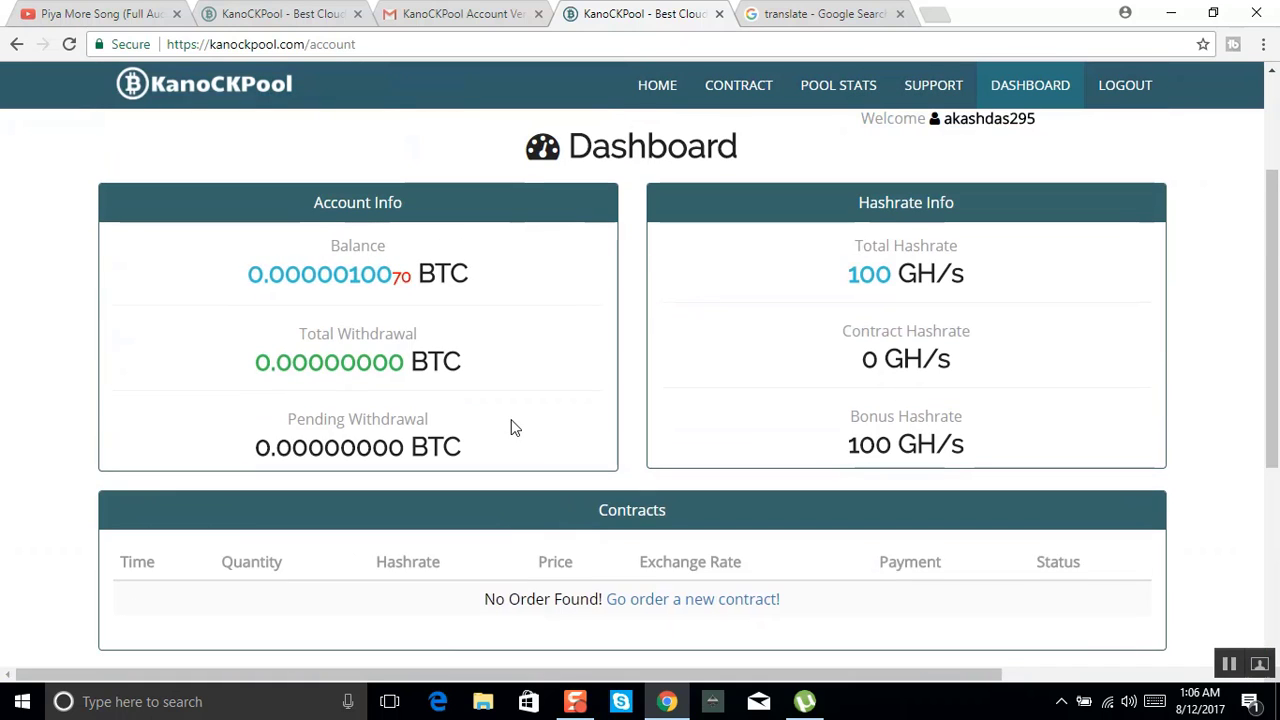
{"action": "scroll", "coordinate": [478, 345], "scroll_direction": "up", "scroll_amount": 2}
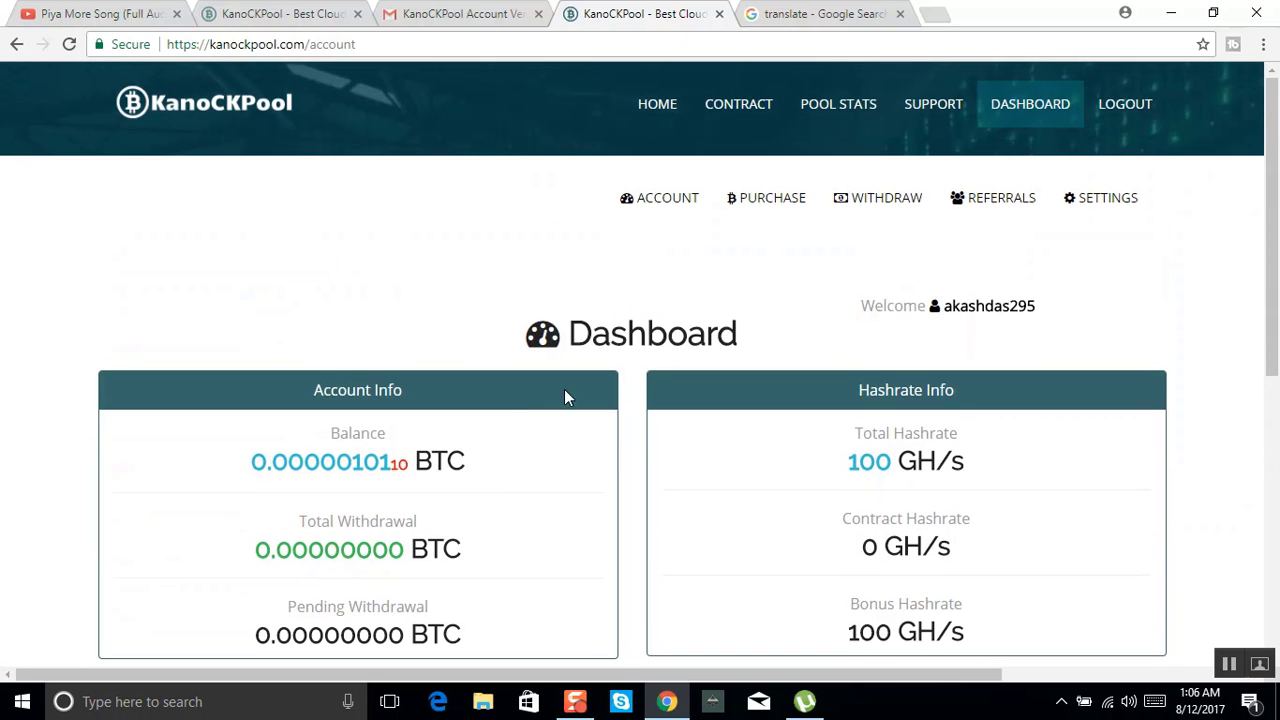